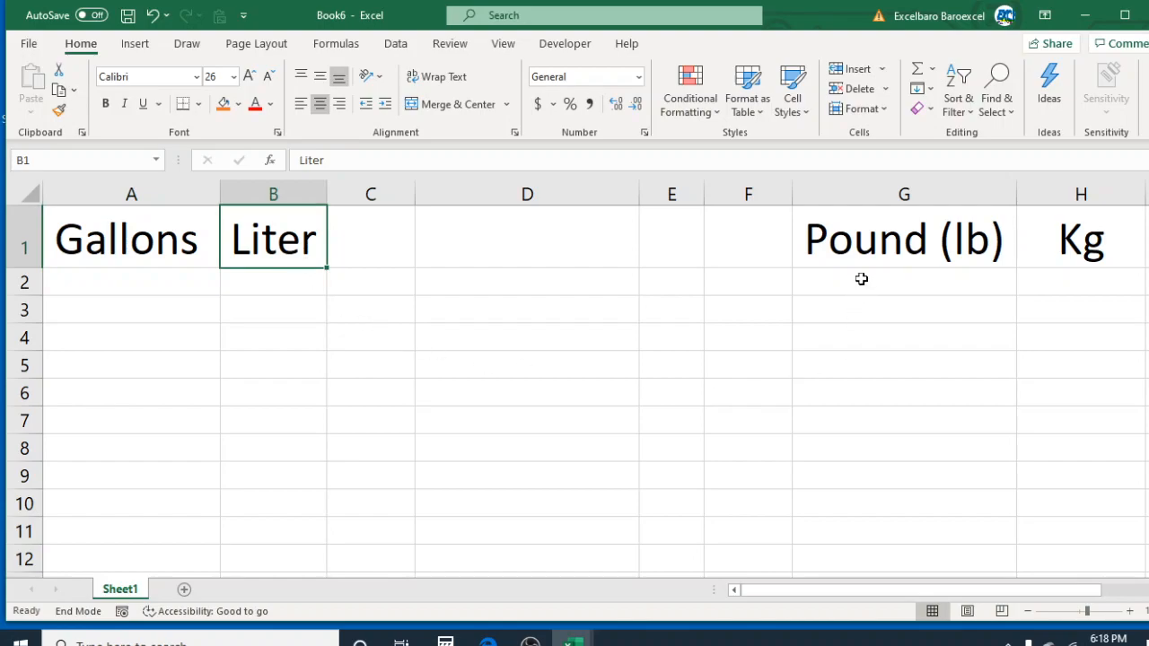
pyautogui.click(889, 243)
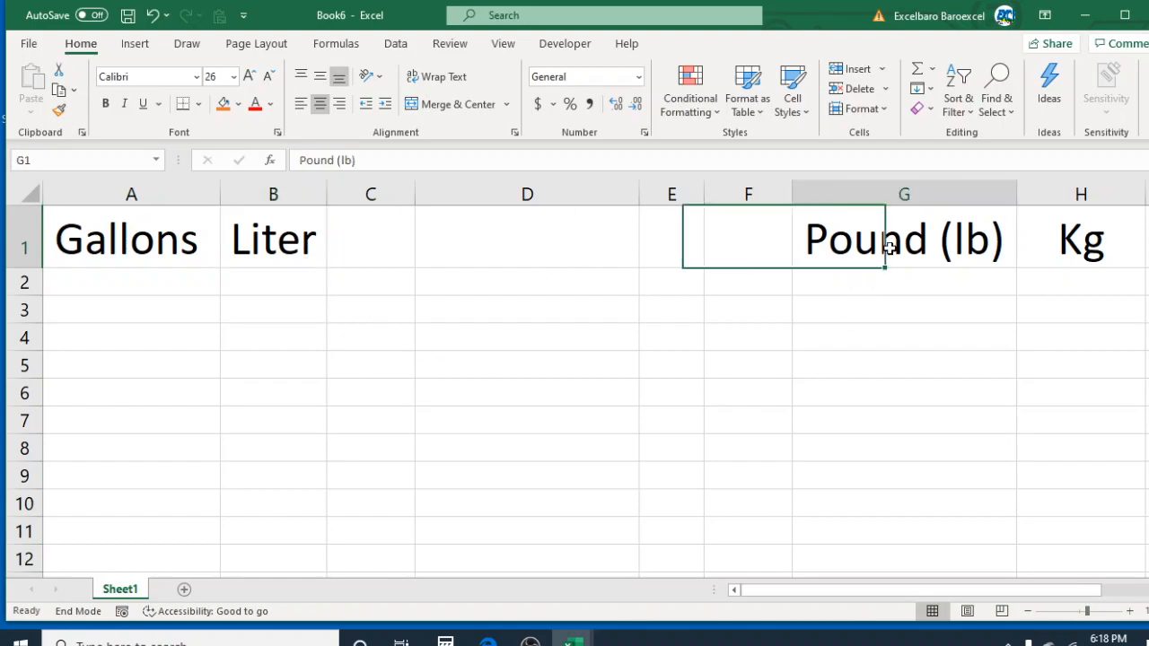
pyautogui.click(1083, 252)
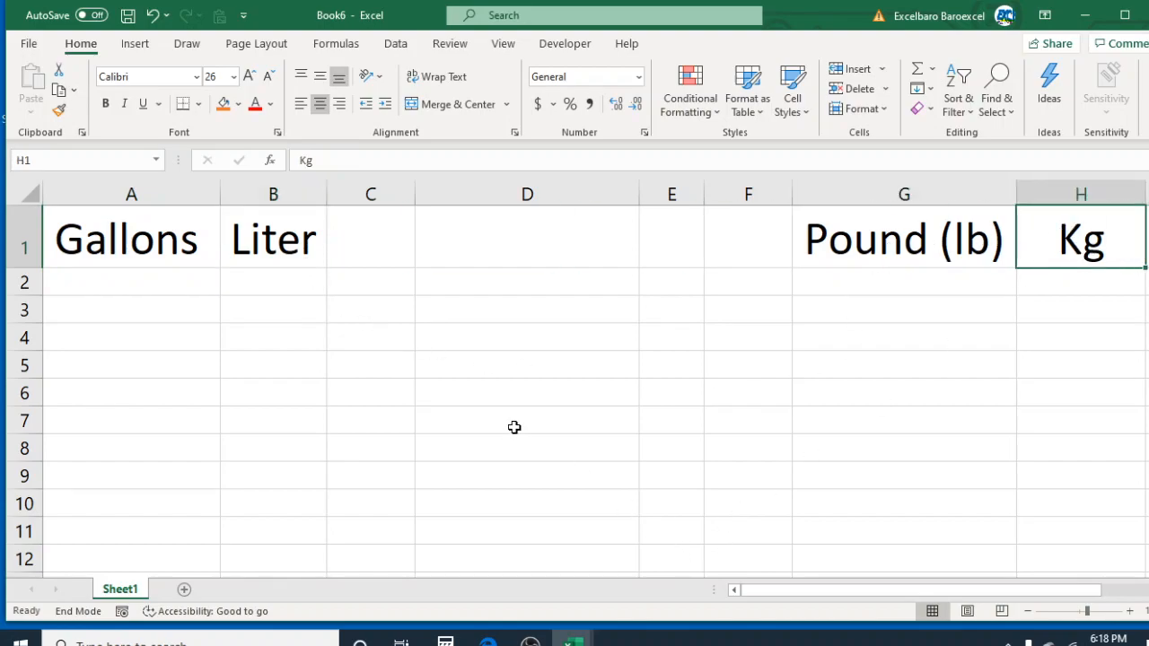
pyautogui.click(263, 240)
pyautogui.click(1110, 239)
pyautogui.click(108, 245)
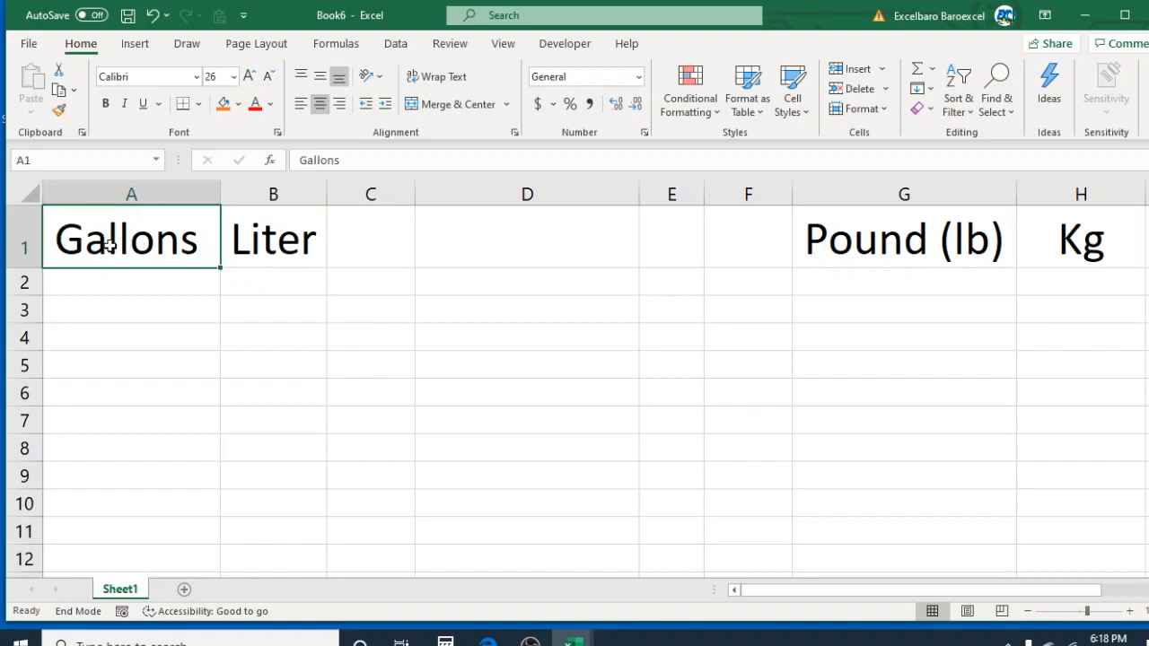
pyautogui.click(916, 250)
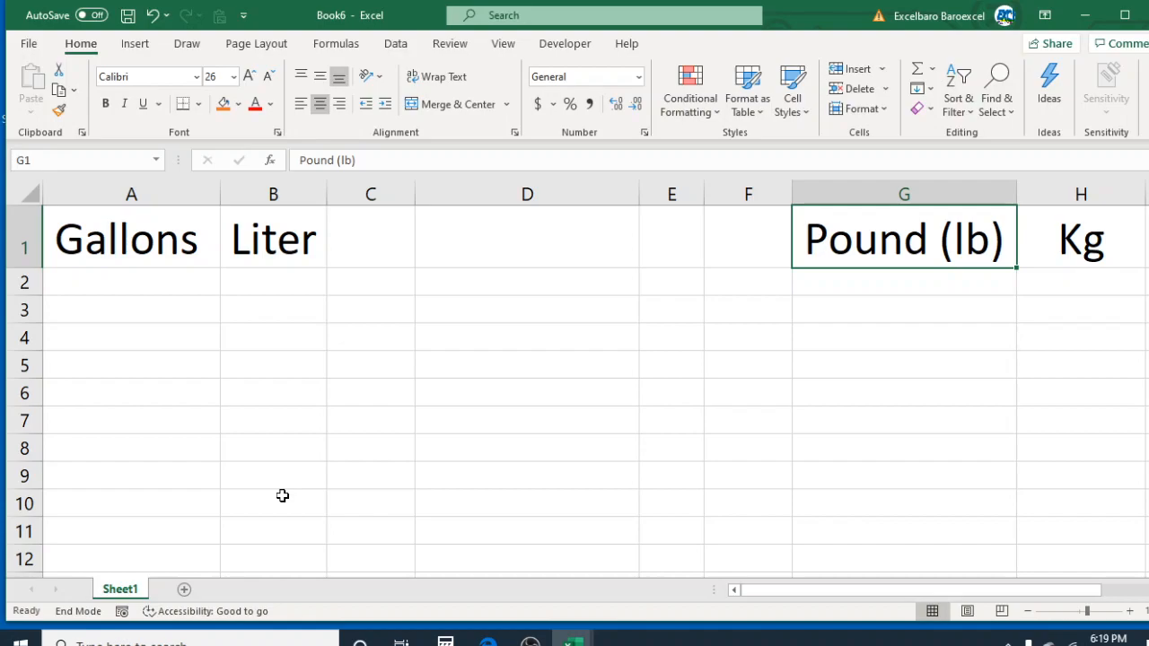
# Enter 10 in cell A2 under the Gallons header
pyautogui.click(134, 285)
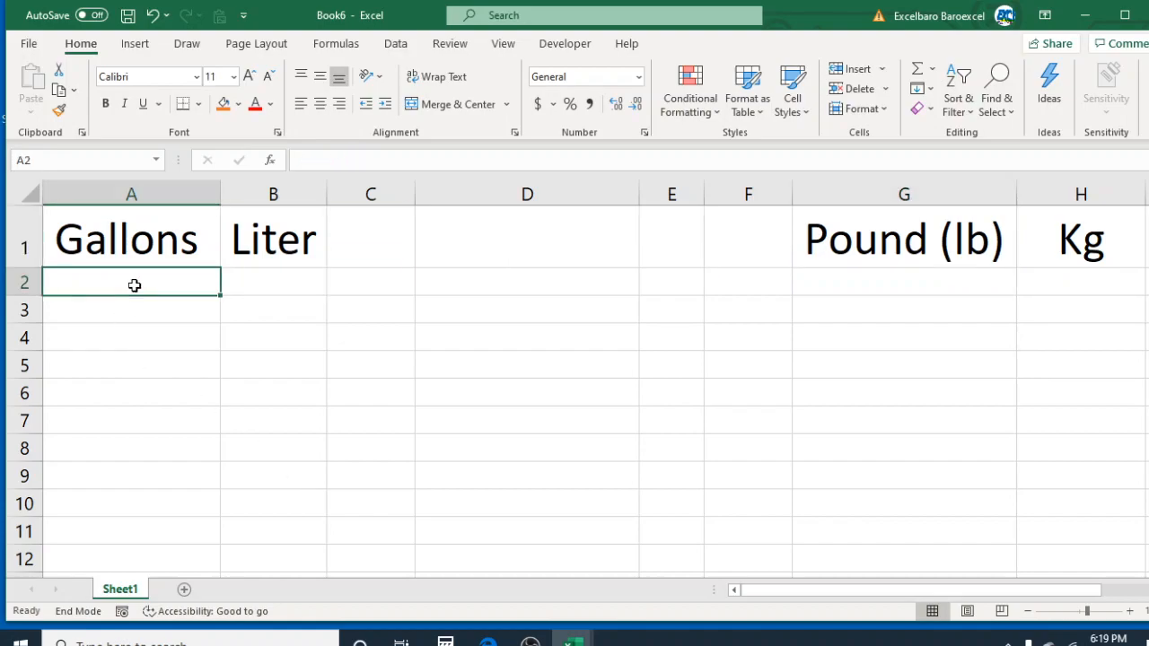
pyautogui.write('10')
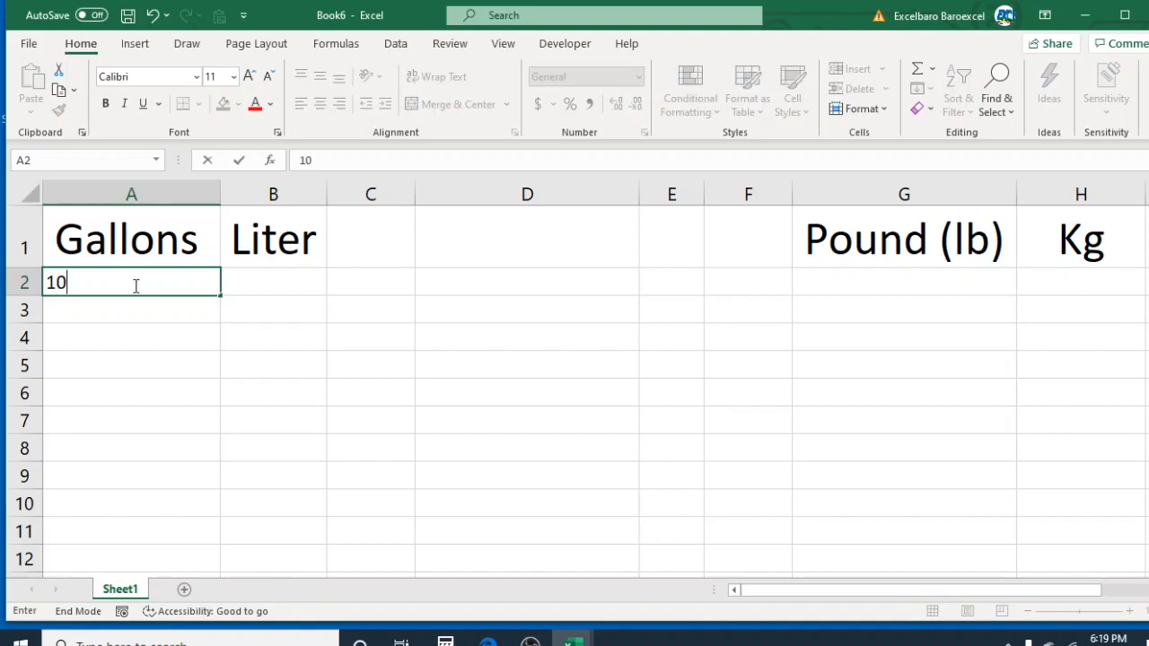
pyautogui.press('Return')
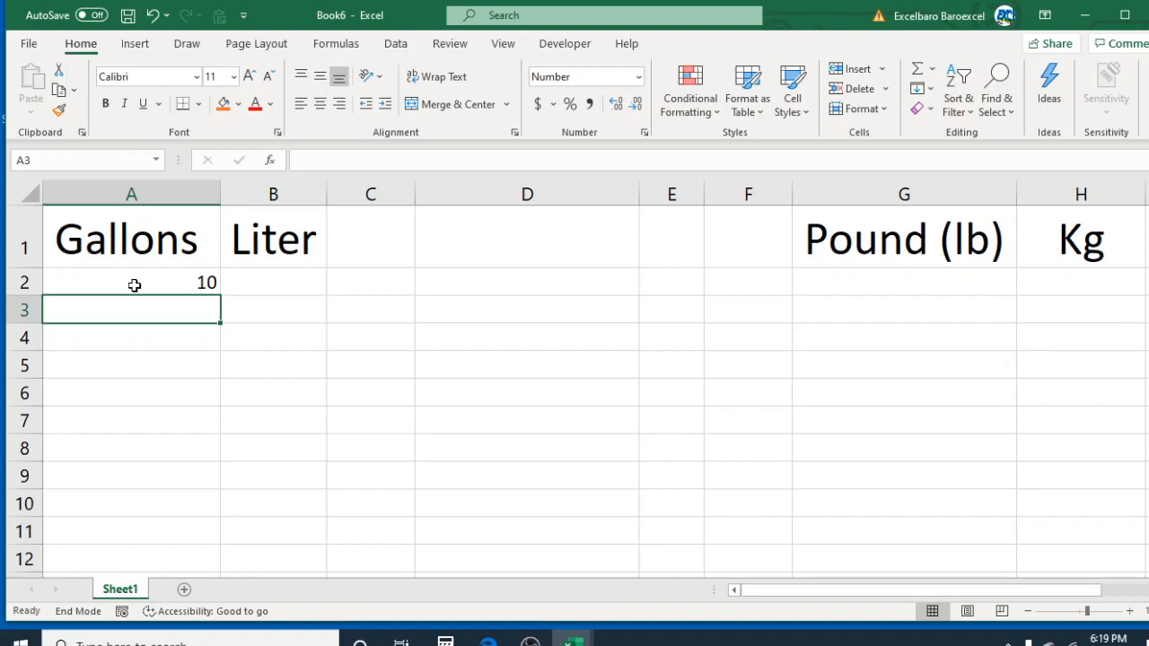
# Start a CONVERT formula in cell B2 under Liter, with A2 as the number to convert
pyautogui.click(317, 283)
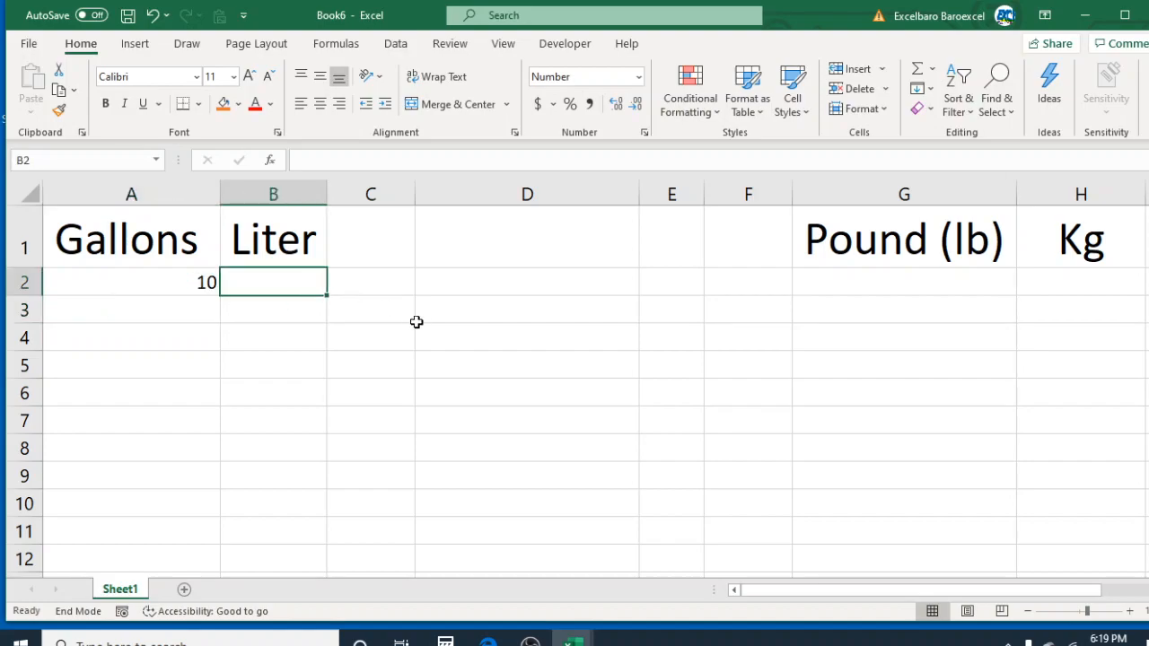
pyautogui.write('=conver')
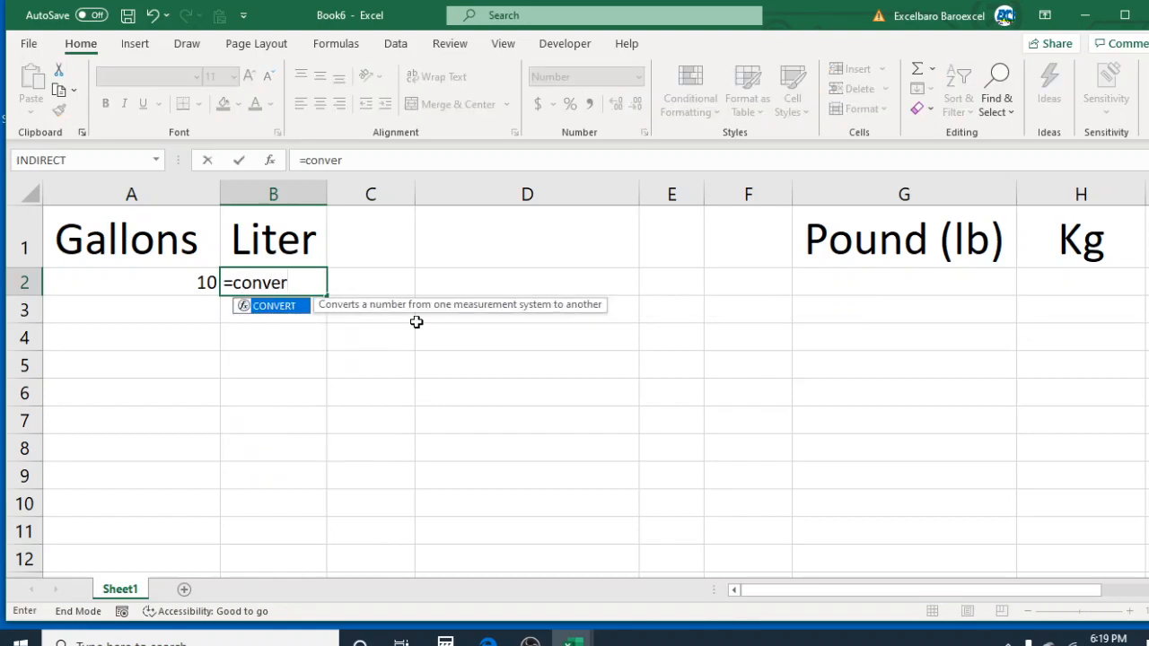
pyautogui.press('Tab')
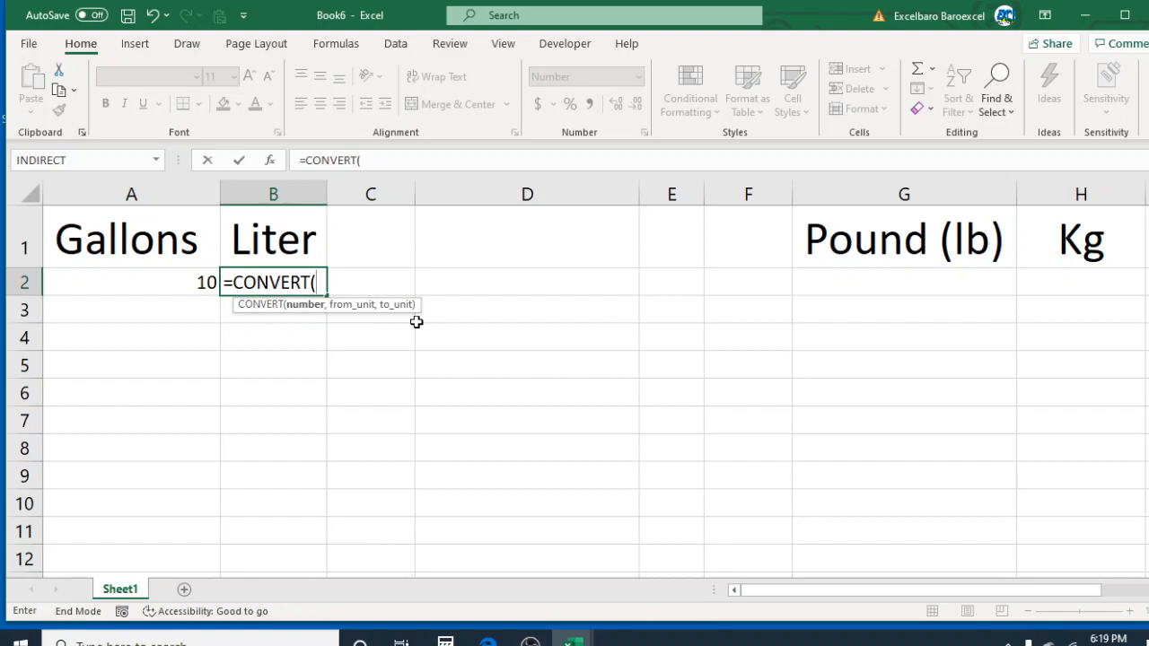
pyautogui.click(181, 286)
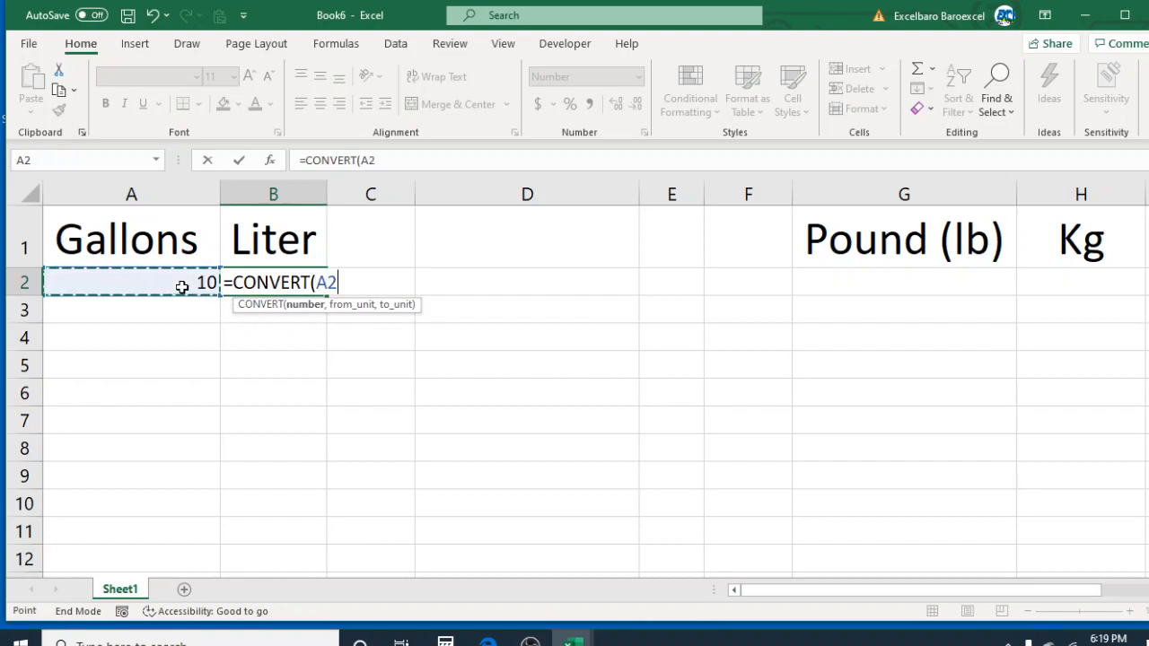
pyautogui.write(',')
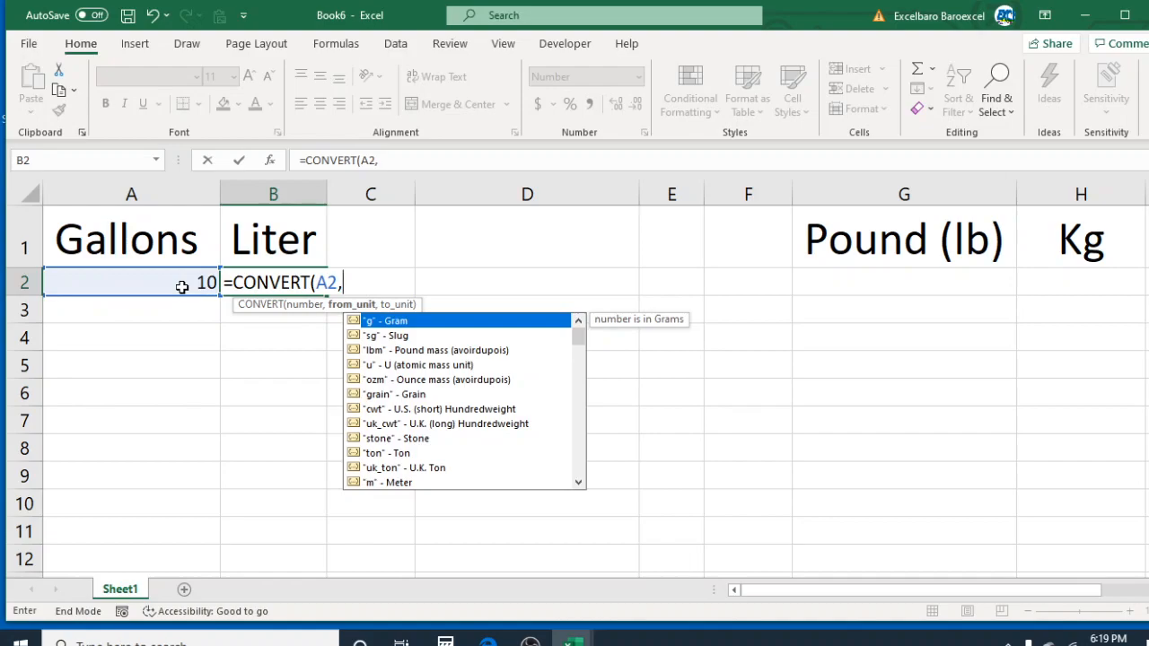
# Find Gallon in the suggested units and insert "gal" as the formula's from_unit
pyautogui.click(580, 483)
pyautogui.click(579, 485)
pyautogui.click(579, 485)
pyautogui.moveTo(579, 485); pyautogui.dragTo(579, 484)
pyautogui.click(579, 485)
pyautogui.click(579, 485)
pyautogui.click(579, 485)
pyautogui.click(579, 485)
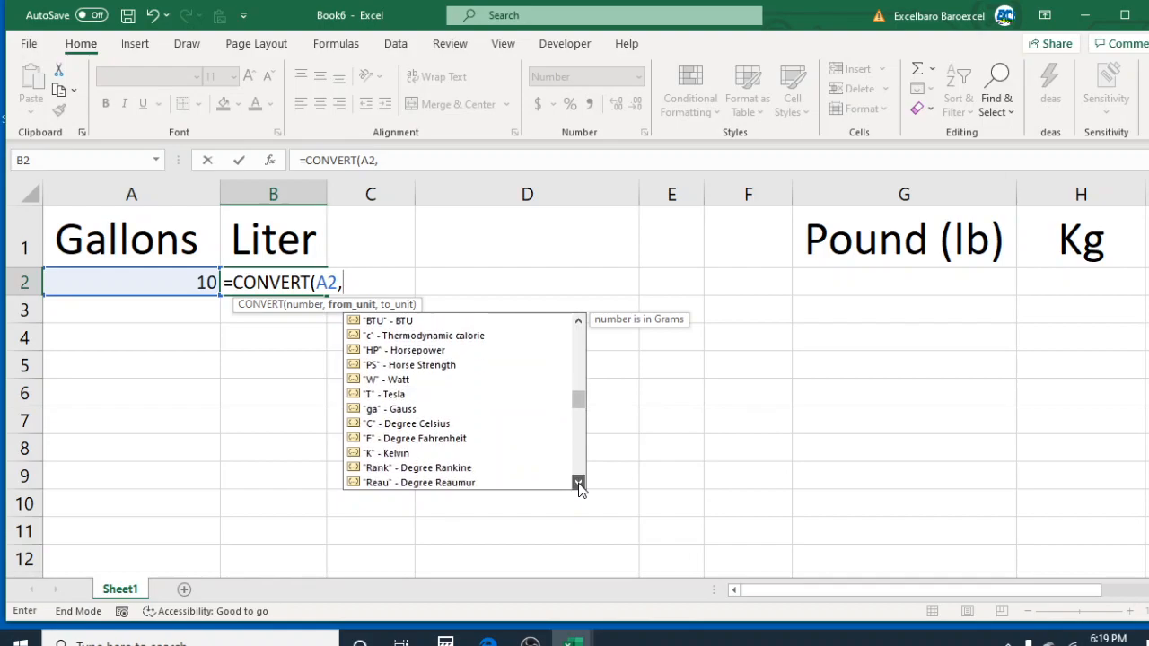
pyautogui.click(579, 485)
pyautogui.click(579, 485)
pyautogui.click(579, 485)
pyautogui.click(580, 485)
pyautogui.click(580, 485)
pyautogui.click(579, 485)
pyautogui.click(579, 485)
pyautogui.click(580, 484)
pyautogui.click(579, 485)
pyautogui.click(579, 484)
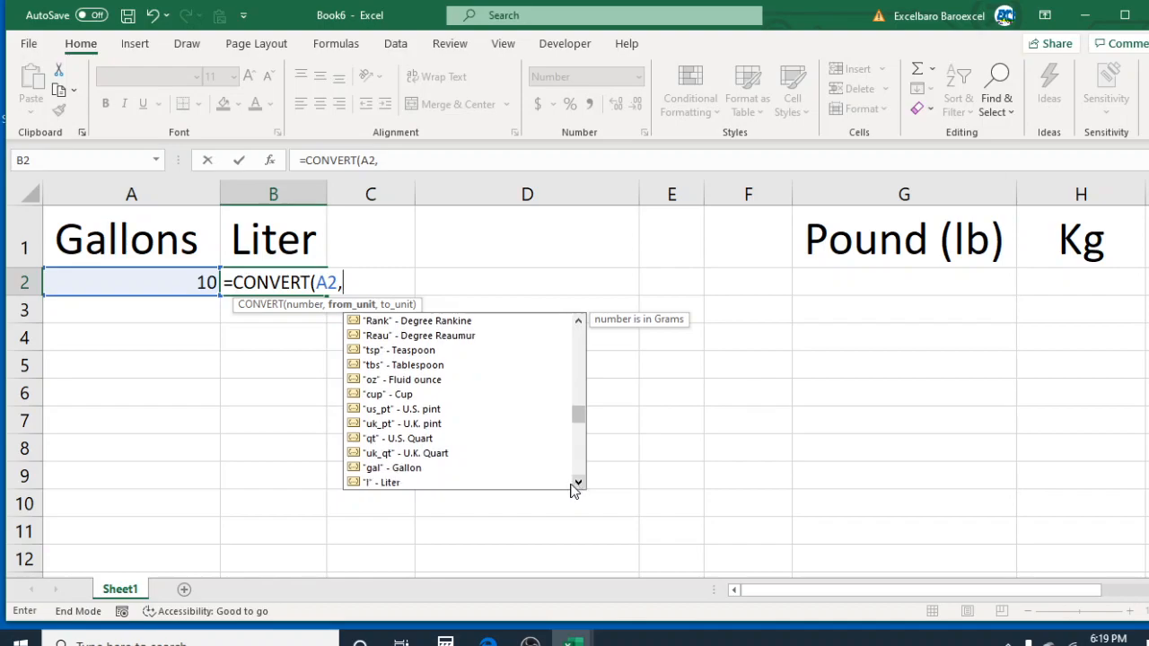
pyautogui.doubleClick(381, 469)
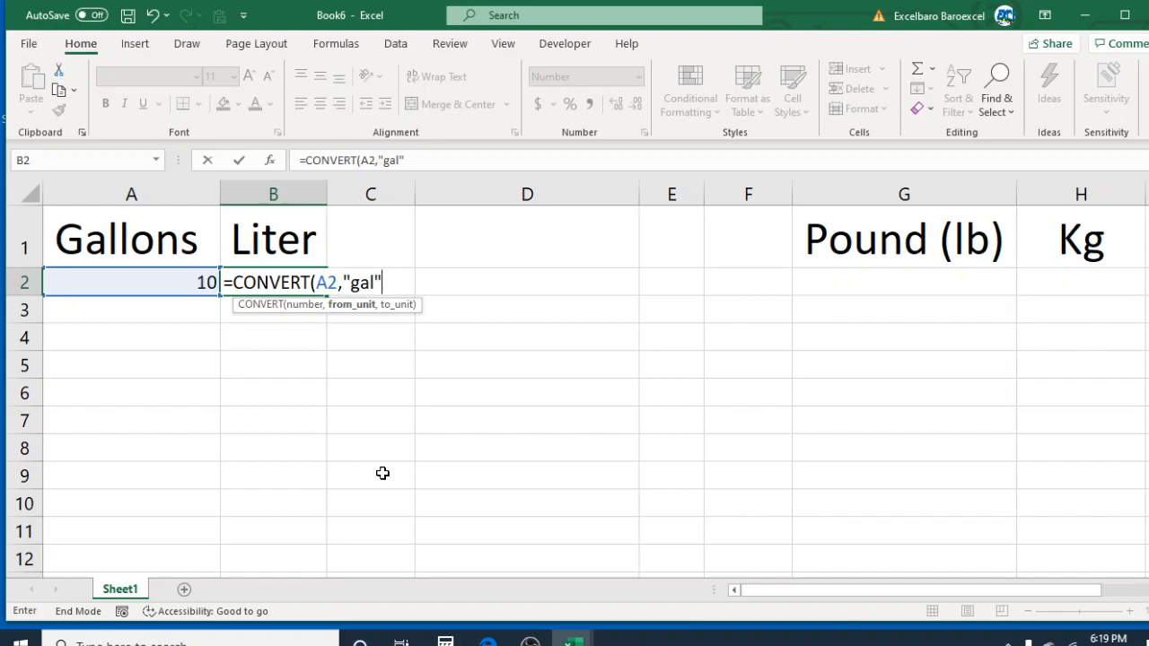
# Choose "l" (Liter) as the to_unit and complete the conversion formula in B2
pyautogui.write(',')
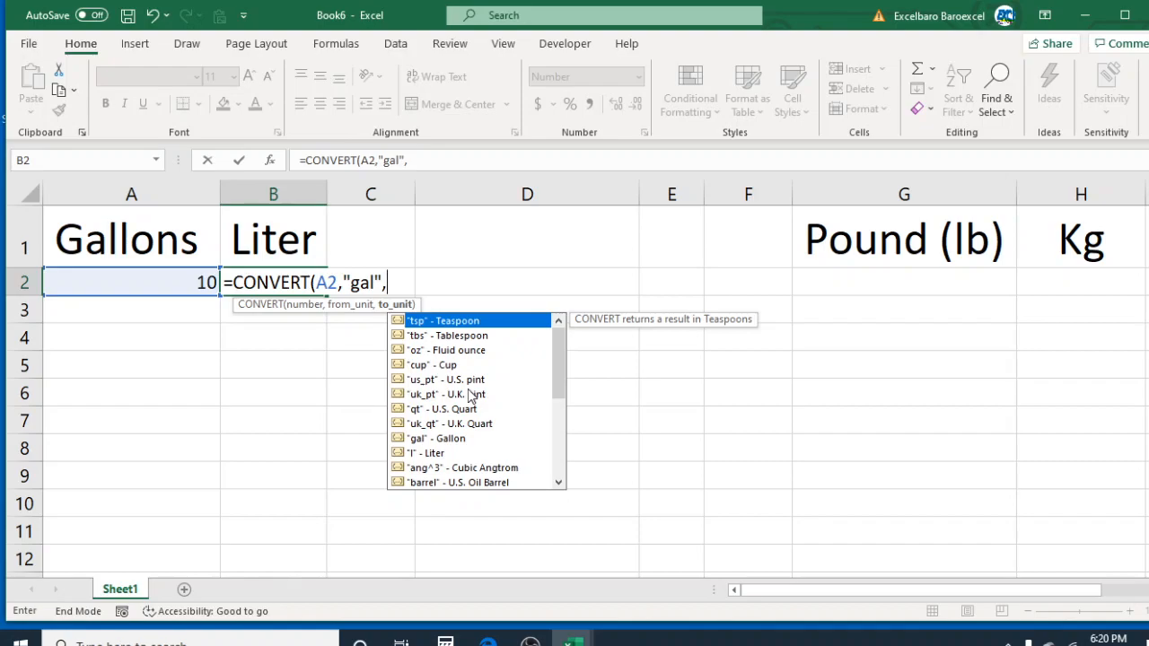
pyautogui.doubleClick(426, 454)
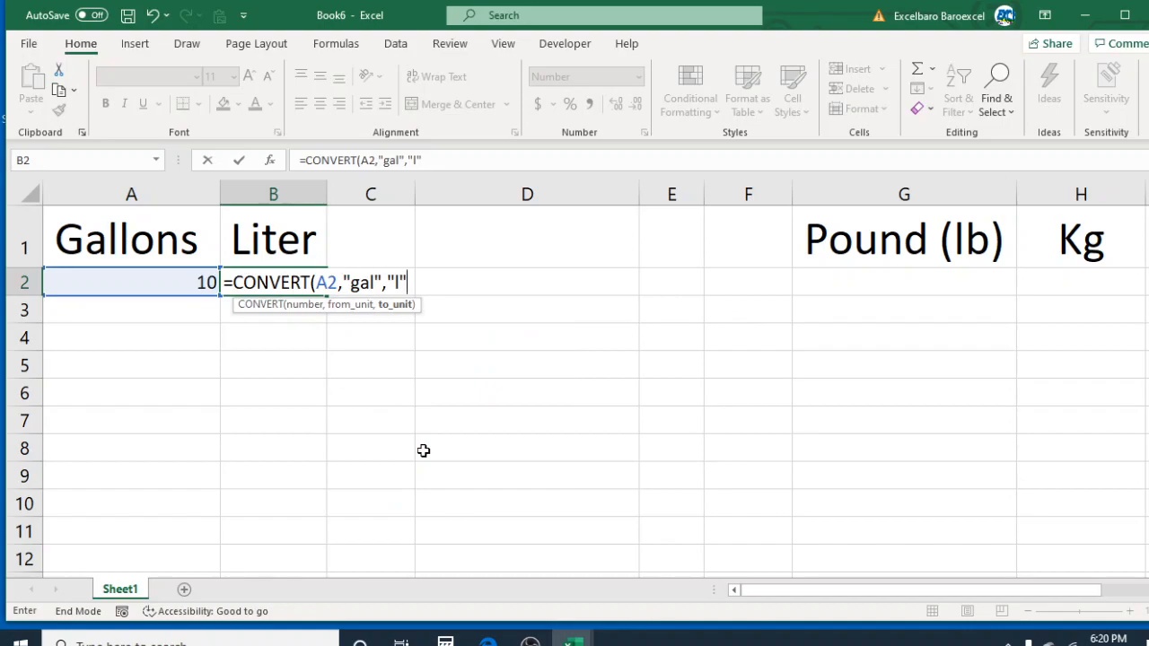
pyautogui.press('Return')
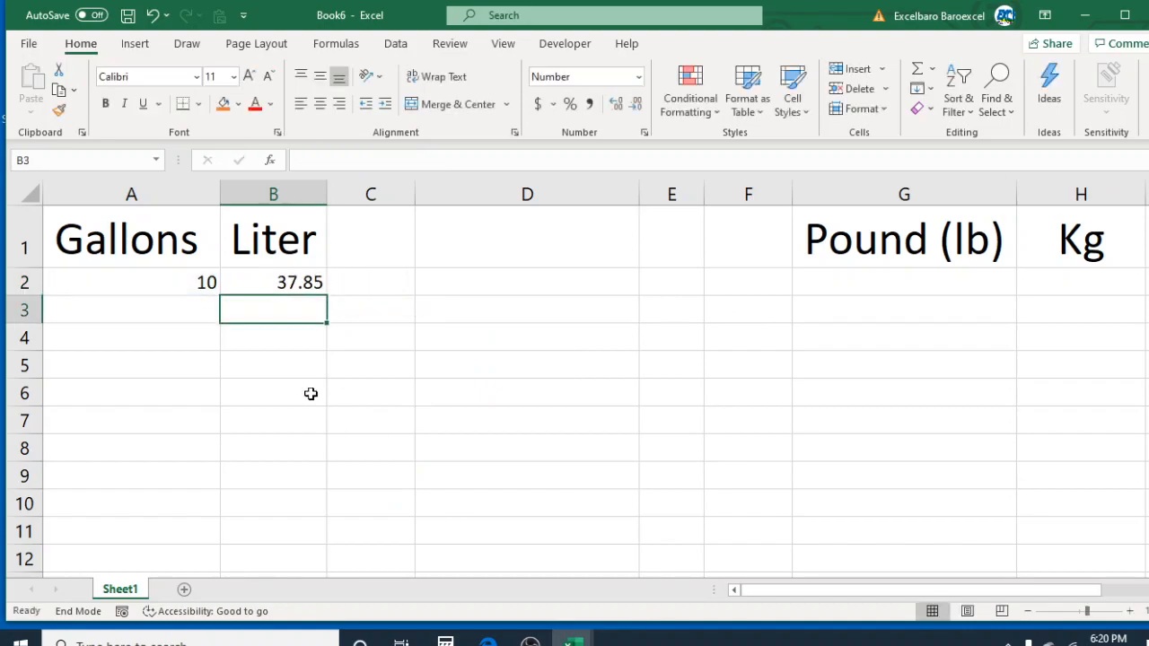
# Change the gallons value in cell A2 to 1
pyautogui.click(193, 282)
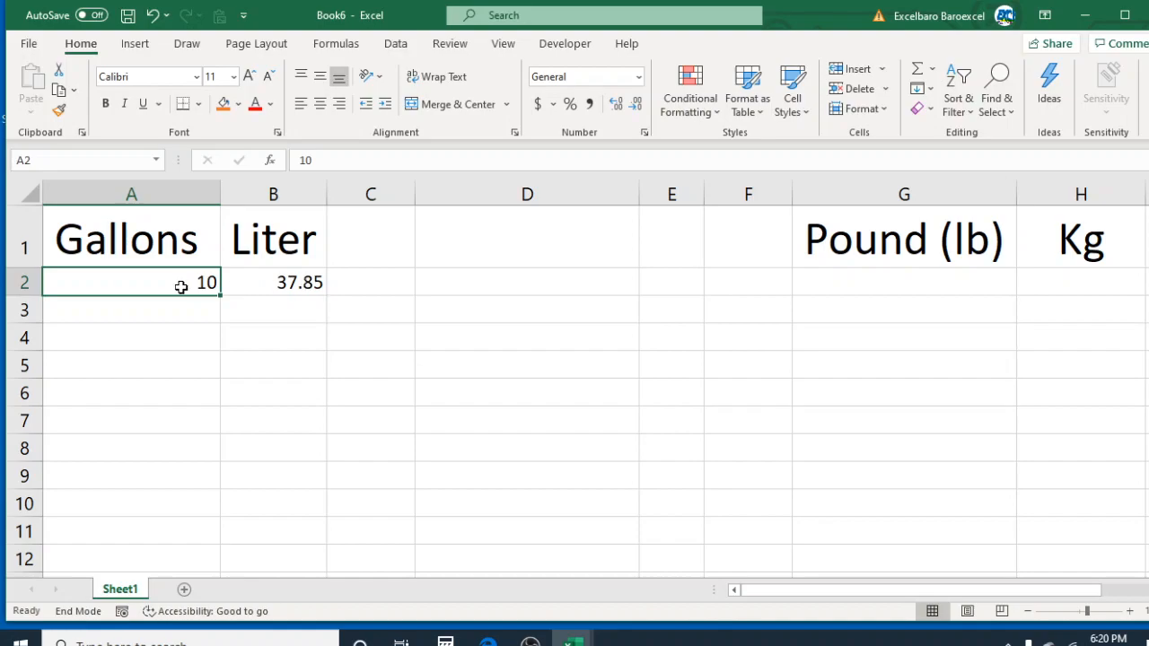
pyautogui.write('1')
pyautogui.press('Return')
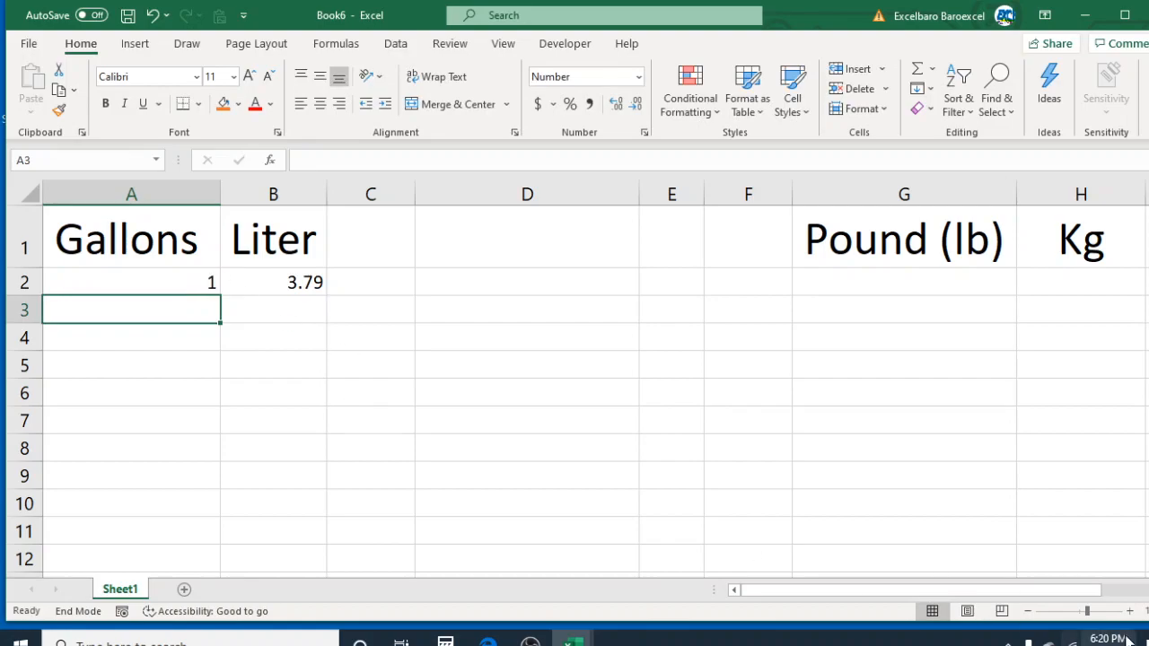
# Enter 9 in cell G2 under the Pound (lb) header
pyautogui.hscroll(4, 1005, 17)
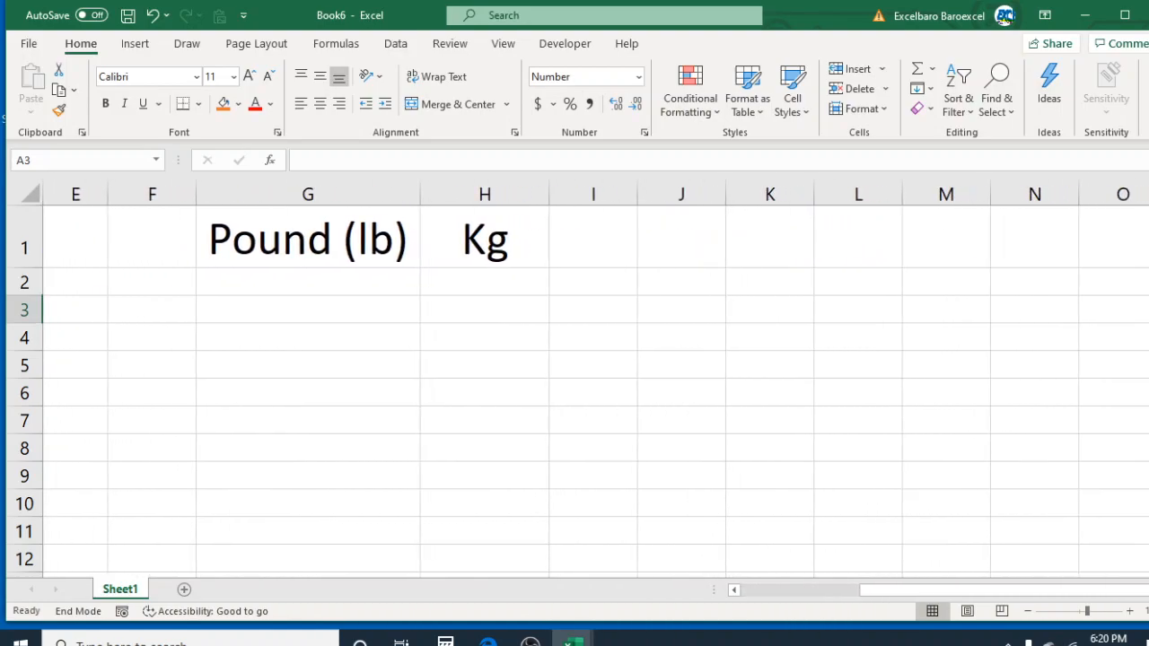
pyautogui.click(339, 274)
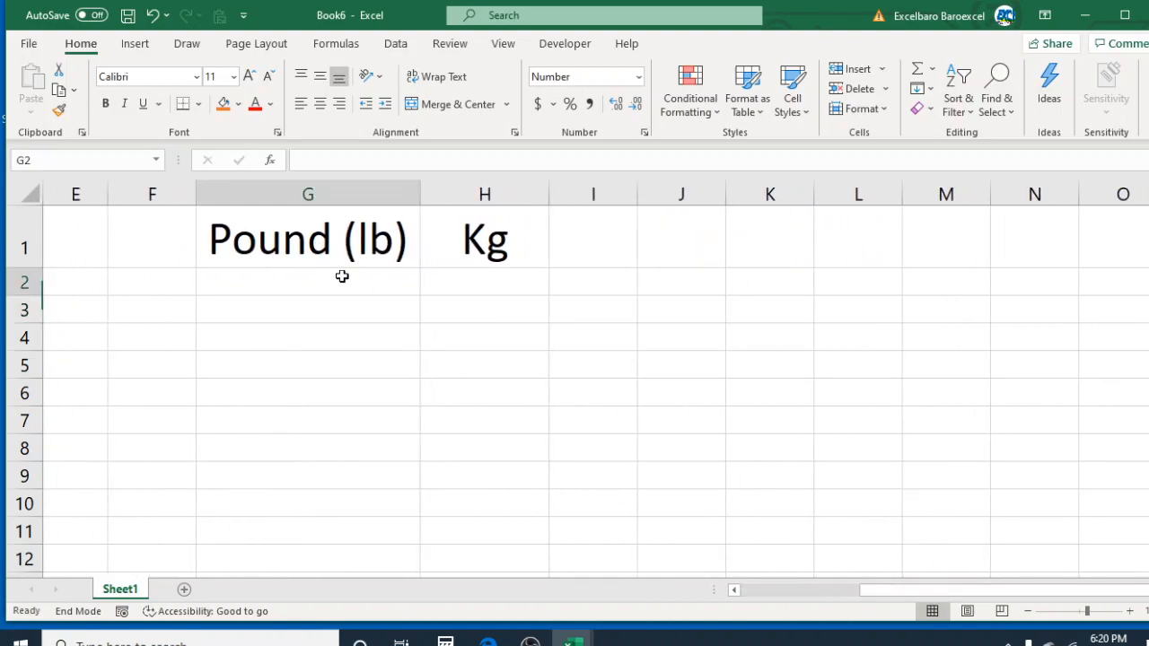
pyautogui.click(484, 276)
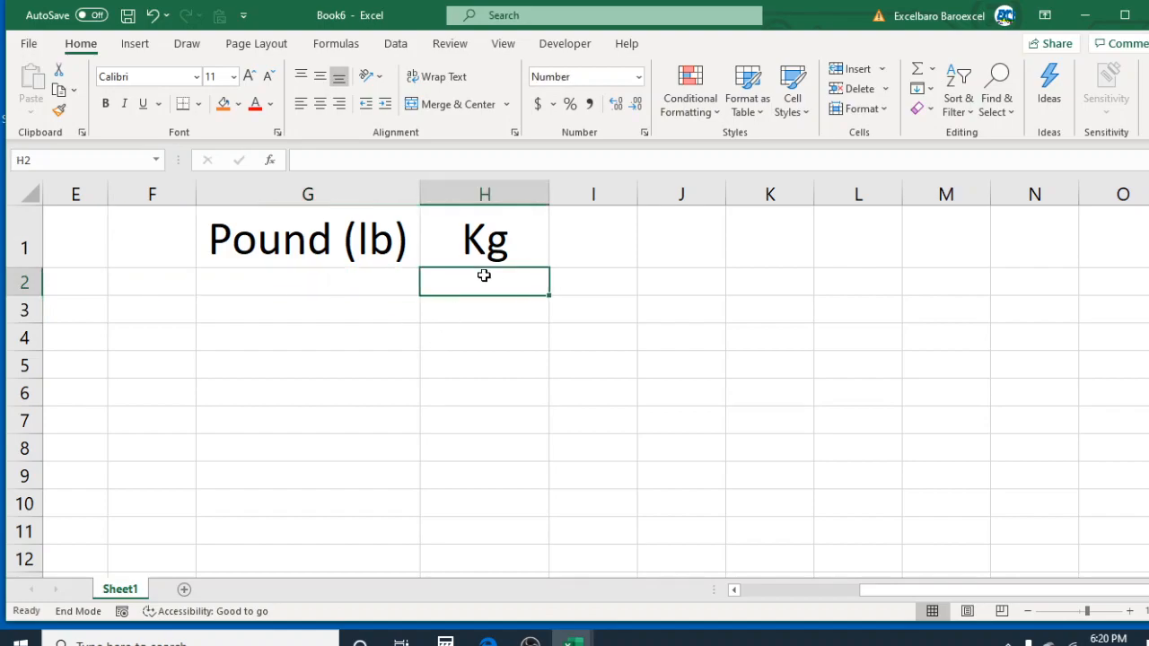
pyautogui.click(383, 284)
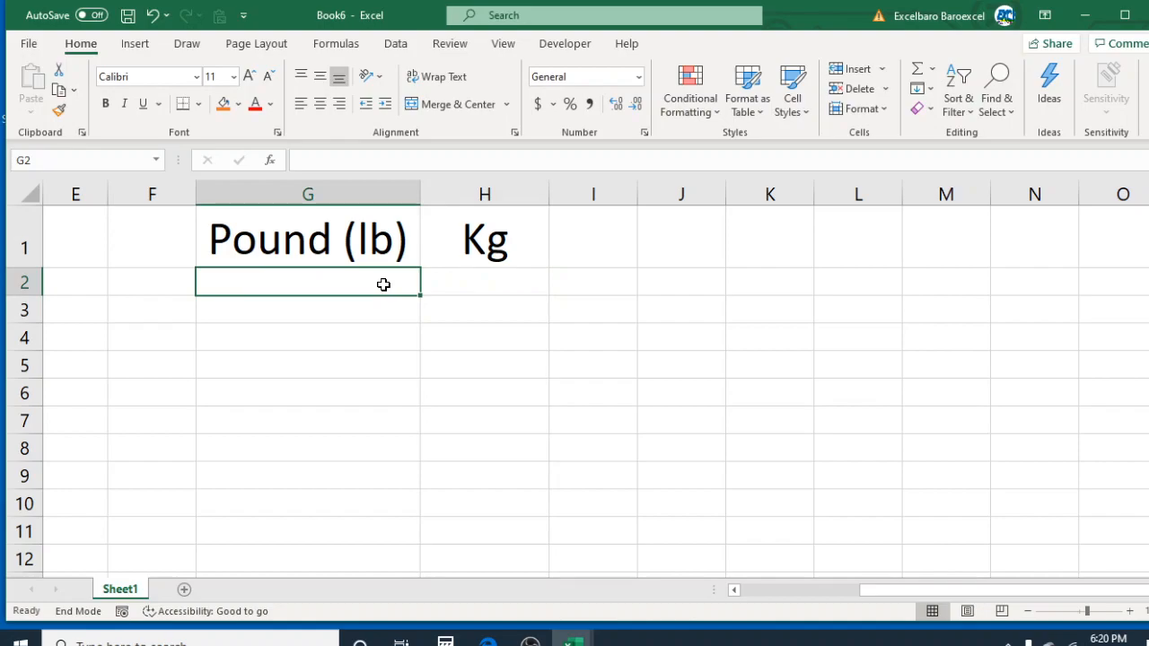
pyautogui.write('9')
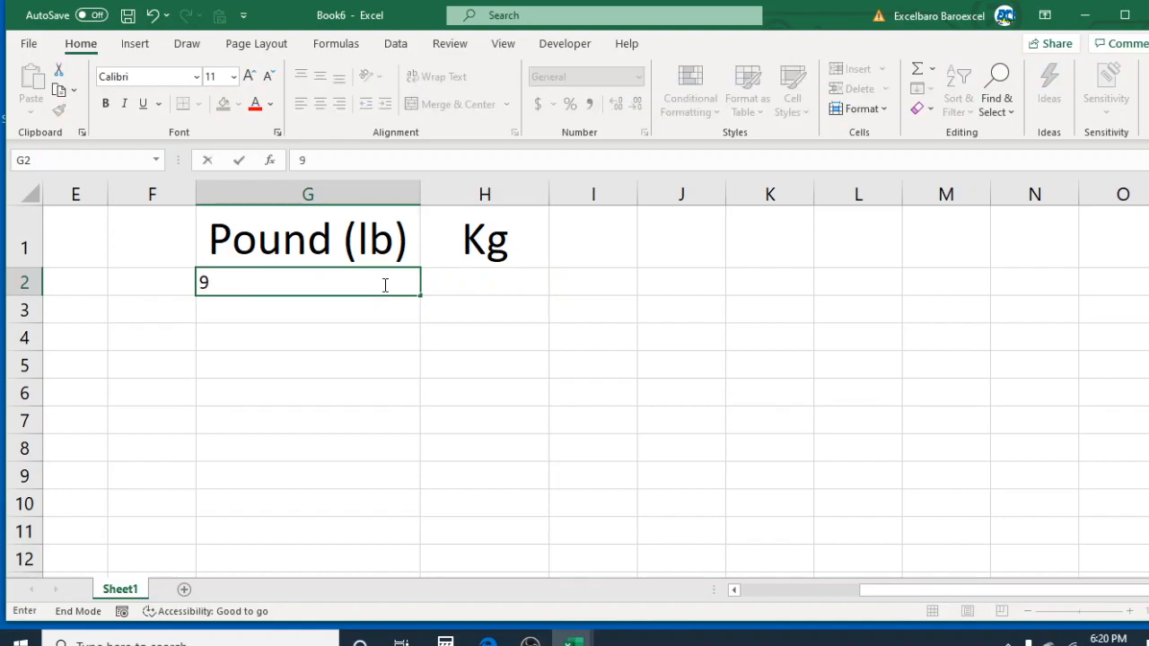
# Start a CONVERT formula in cell H2 under Kg, with G2 as the number to convert
pyautogui.click(496, 284)
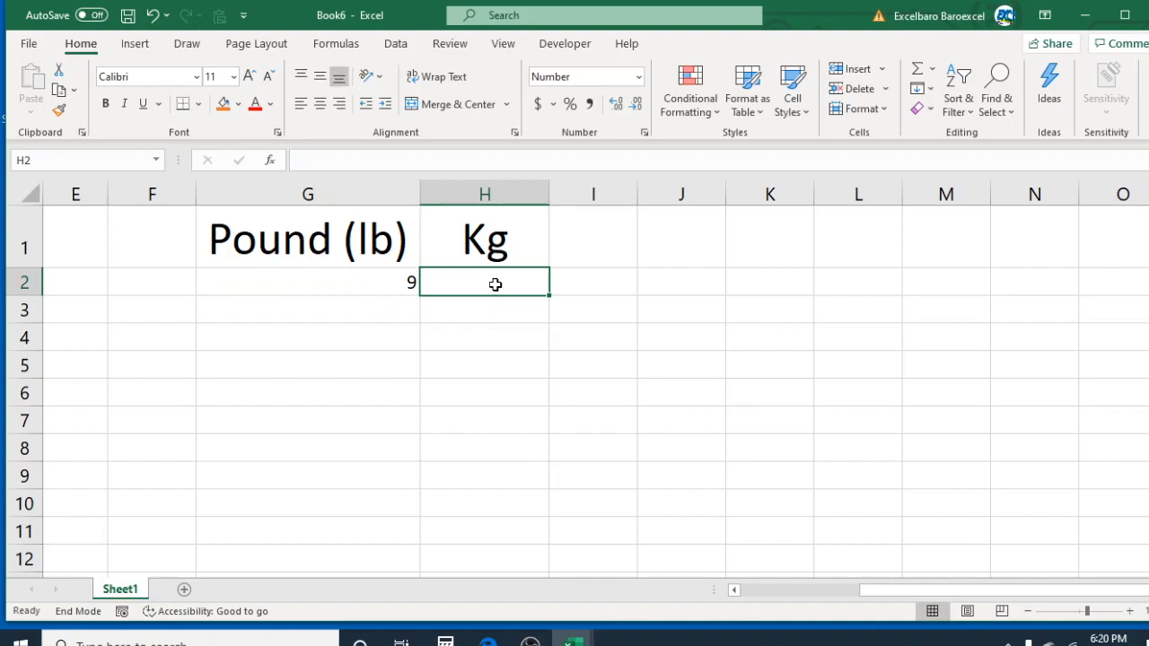
pyautogui.write('=')
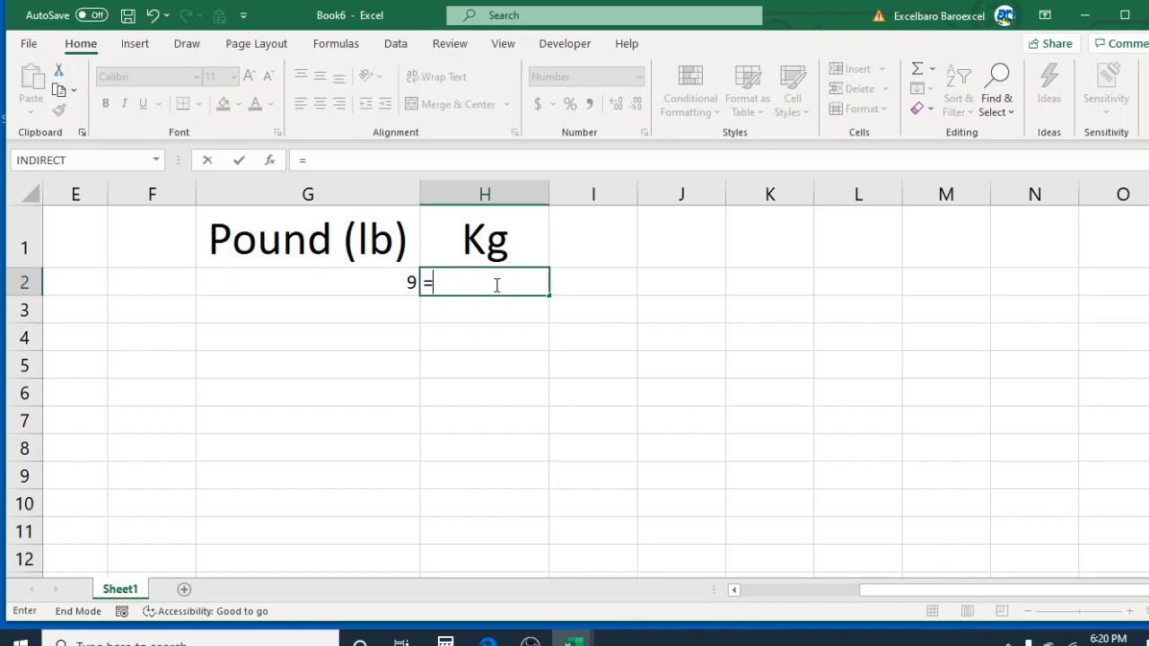
pyautogui.write('conver')
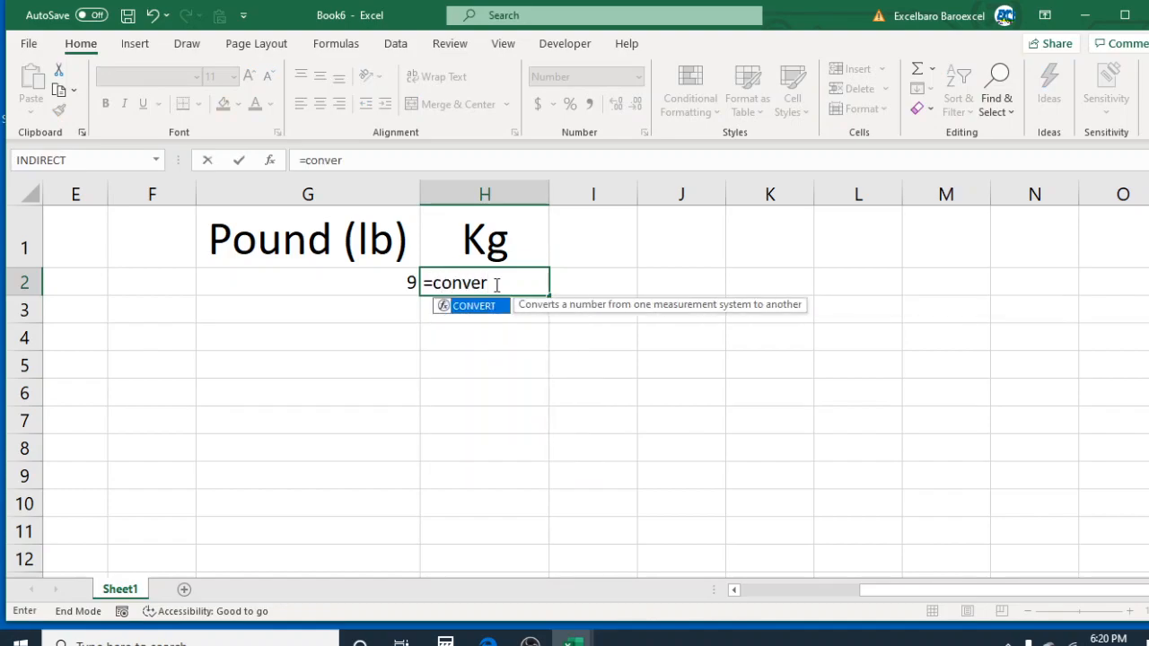
pyautogui.press('Tab')
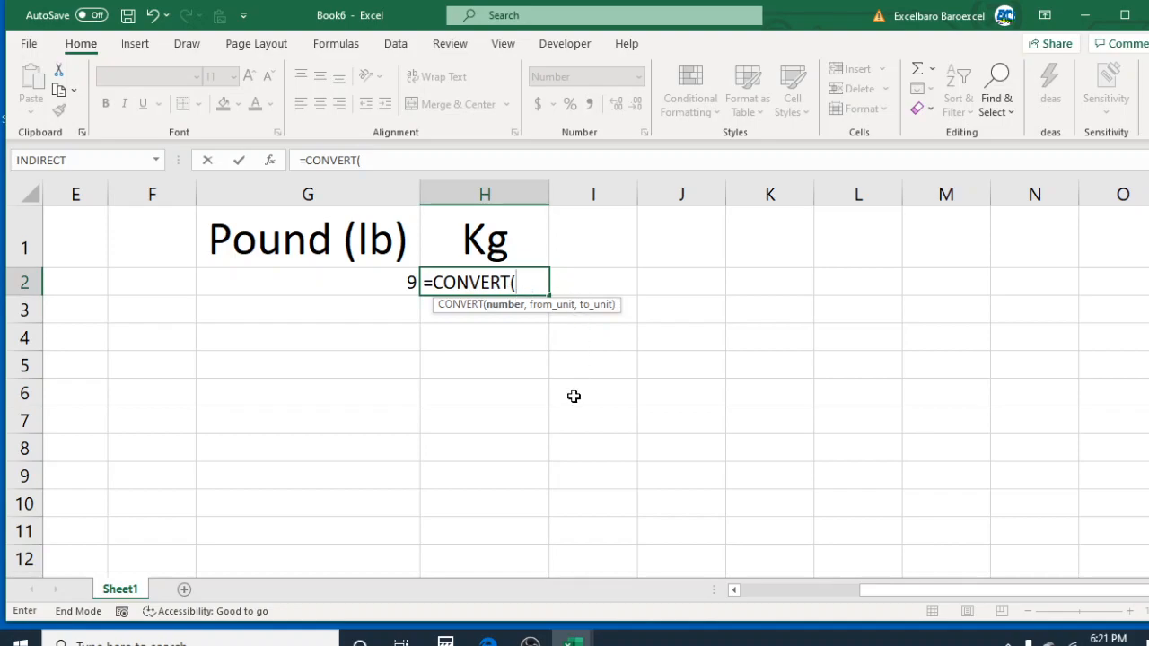
pyautogui.click(387, 285)
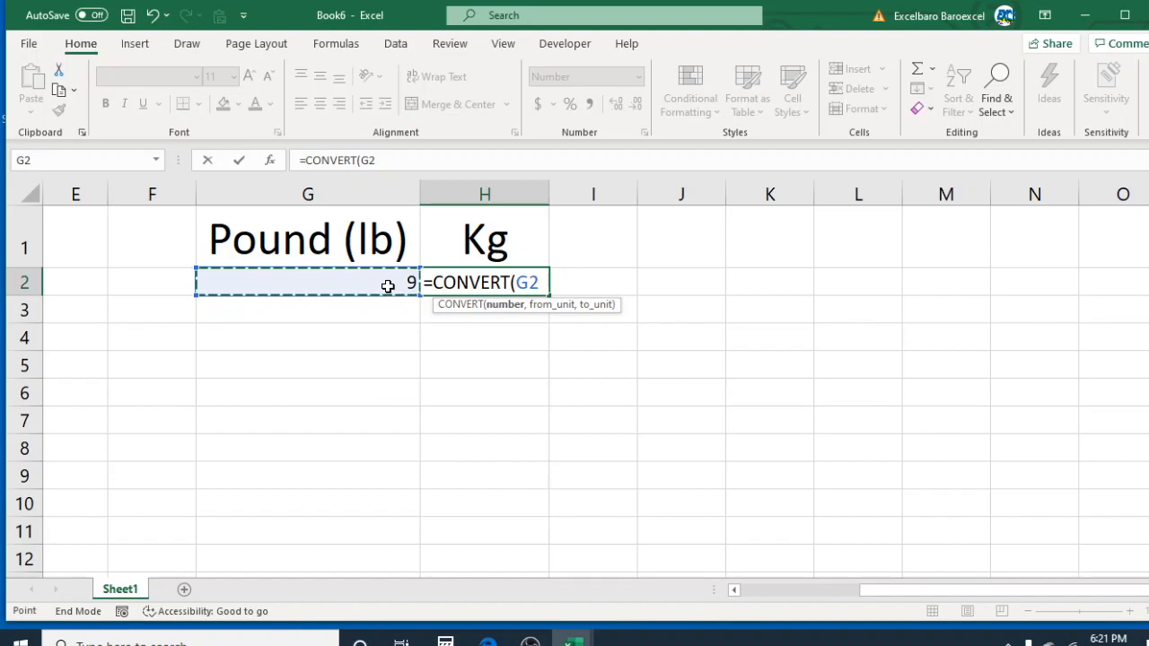
pyautogui.write(',')
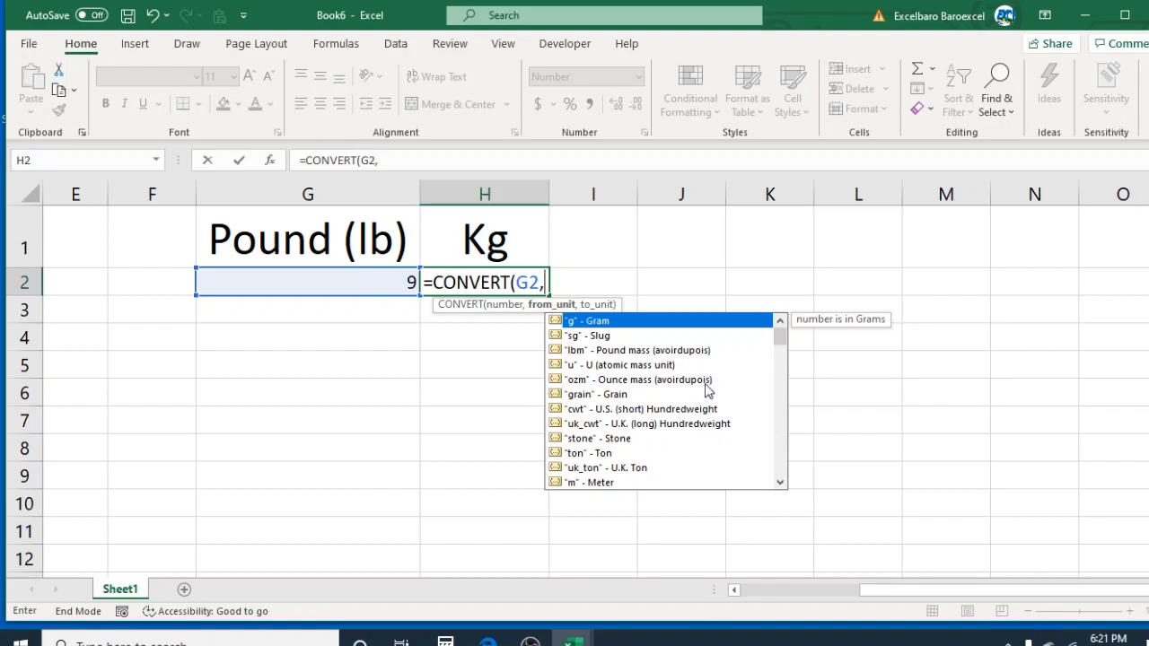
# Look through the suggested units and insert "lbm" (Pound mass) as the from_unit of the H2 formula
pyautogui.click(780, 484)
pyautogui.click(781, 483)
pyautogui.click(781, 483)
pyautogui.click(780, 483)
pyautogui.click(780, 483)
pyautogui.click(780, 483)
pyautogui.click(780, 483)
pyautogui.click(780, 484)
pyautogui.click(780, 483)
pyautogui.click(781, 483)
pyautogui.click(780, 483)
pyautogui.click(780, 483)
pyautogui.click(781, 483)
pyautogui.click(780, 483)
pyautogui.click(780, 483)
pyautogui.click(781, 483)
pyautogui.click(781, 483)
pyautogui.click(780, 484)
pyautogui.click(781, 483)
pyautogui.click(780, 483)
pyautogui.click(781, 483)
pyautogui.click(780, 483)
pyautogui.click(780, 483)
pyautogui.click(781, 483)
pyautogui.click(780, 483)
pyautogui.click(781, 483)
pyautogui.click(780, 484)
pyautogui.click(780, 483)
pyautogui.click(781, 483)
pyautogui.click(781, 483)
pyautogui.click(780, 483)
pyautogui.click(780, 483)
pyautogui.click(780, 483)
pyautogui.click(780, 483)
pyautogui.click(780, 483)
pyautogui.click(780, 483)
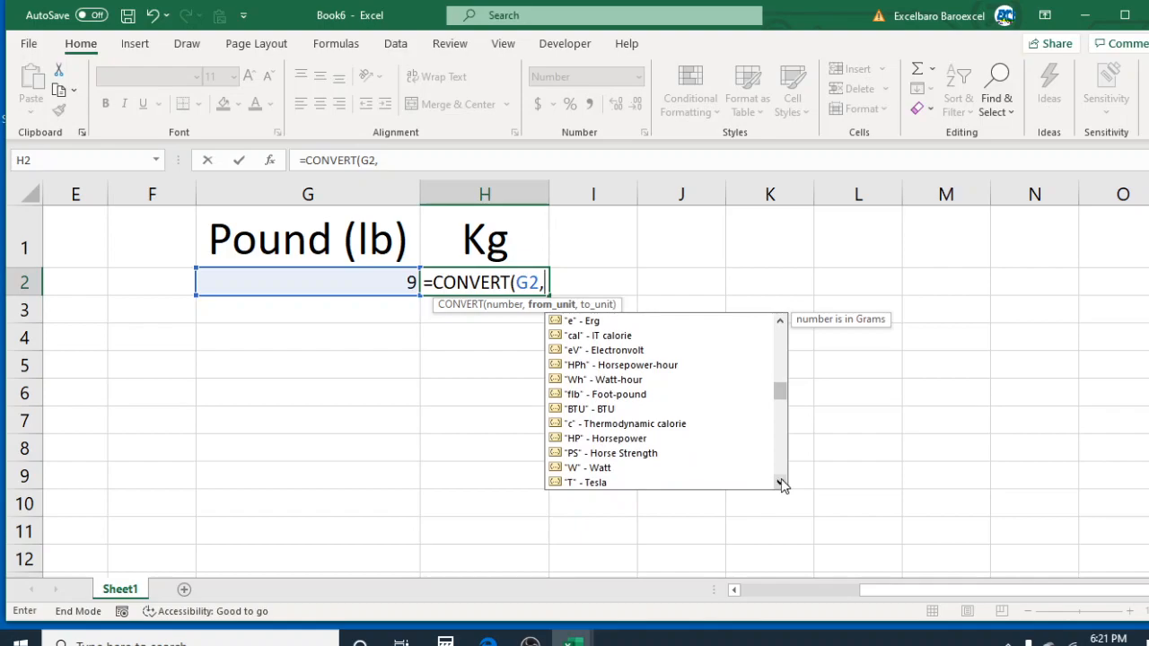
pyautogui.click(781, 483)
pyautogui.click(780, 483)
pyautogui.click(780, 483)
pyautogui.click(780, 483)
pyautogui.click(780, 483)
pyautogui.click(780, 483)
pyautogui.click(781, 483)
pyautogui.click(781, 483)
pyautogui.click(780, 483)
pyautogui.click(781, 483)
pyautogui.click(780, 483)
pyautogui.click(780, 483)
pyautogui.click(781, 483)
pyautogui.click(780, 483)
pyautogui.click(781, 483)
pyautogui.click(780, 483)
pyautogui.click(780, 483)
pyautogui.click(781, 483)
pyautogui.click(781, 483)
pyautogui.click(781, 483)
pyautogui.click(781, 483)
pyautogui.click(780, 483)
pyautogui.click(780, 483)
pyautogui.click(780, 483)
pyautogui.click(780, 484)
pyautogui.click(780, 483)
pyautogui.click(781, 483)
pyautogui.click(780, 483)
pyautogui.click(781, 483)
pyautogui.click(780, 483)
pyautogui.click(780, 483)
pyautogui.click(780, 483)
pyautogui.click(781, 483)
pyautogui.click(781, 484)
pyautogui.click(780, 483)
pyautogui.click(780, 483)
pyautogui.moveTo(781, 468); pyautogui.dragTo(782, 343)
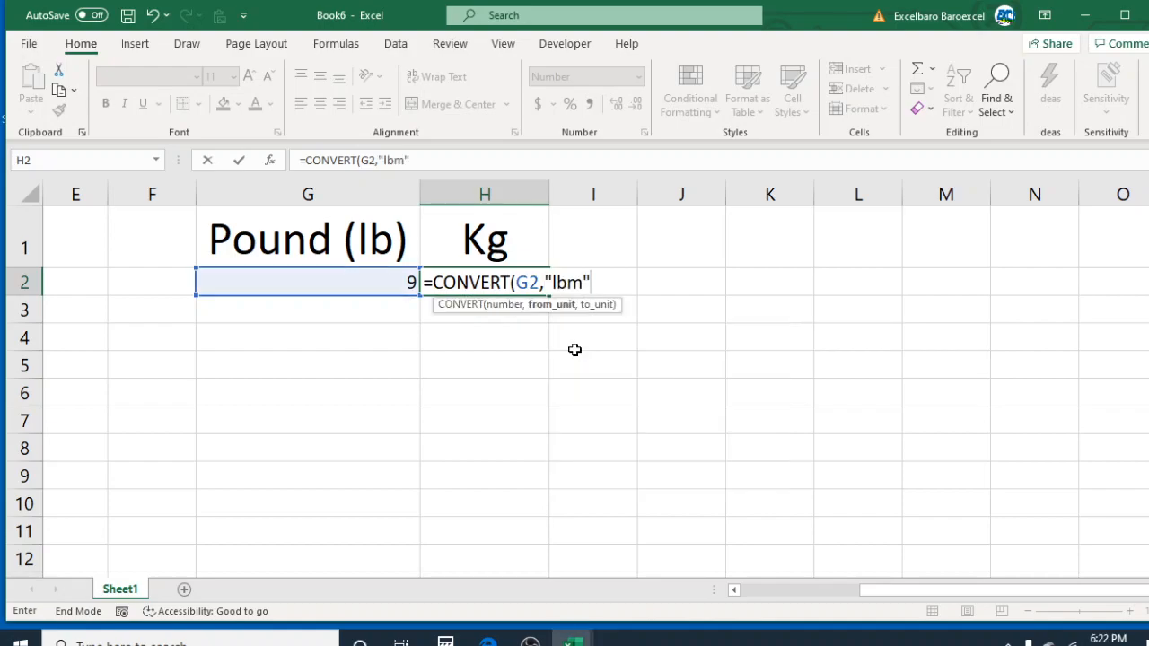
# Complete the H2 formula with "kg" as the to_unit, giving =CONVERT(G2,"lbm","kg")
pyautogui.write(',')
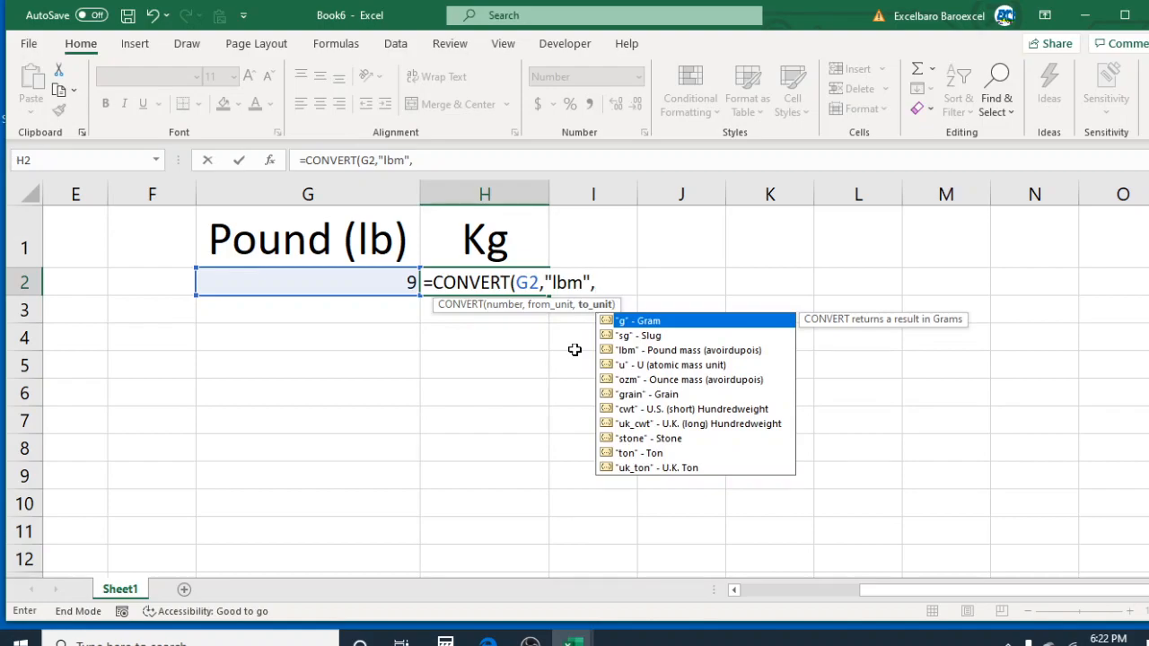
pyautogui.write('"kg"')
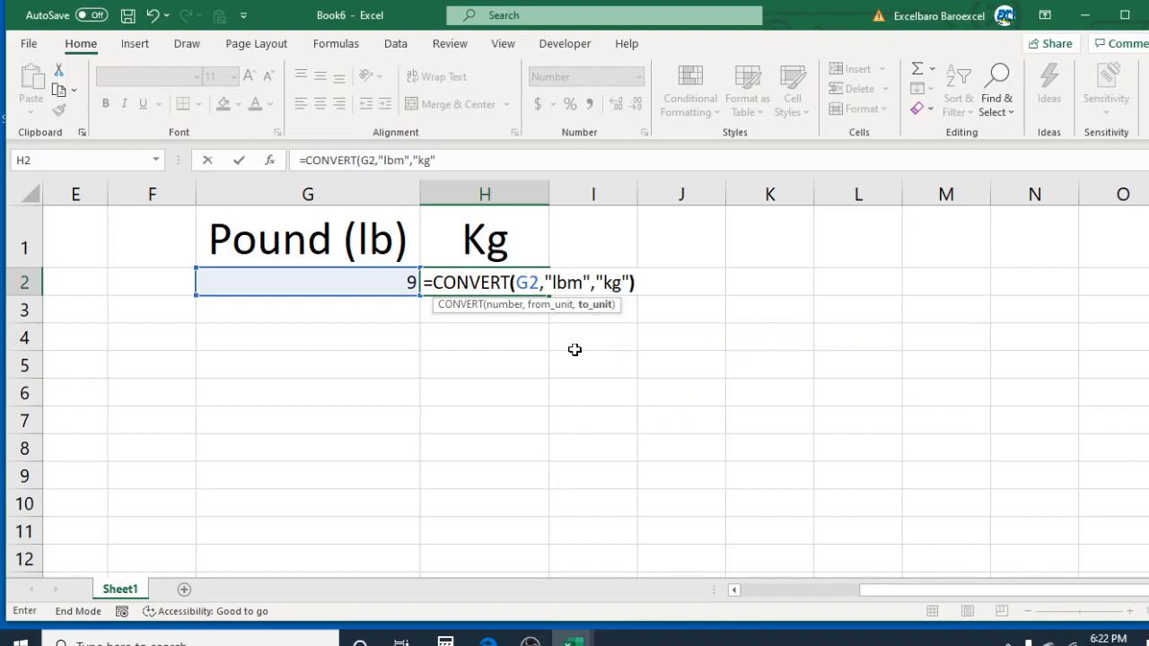
pyautogui.write(')')
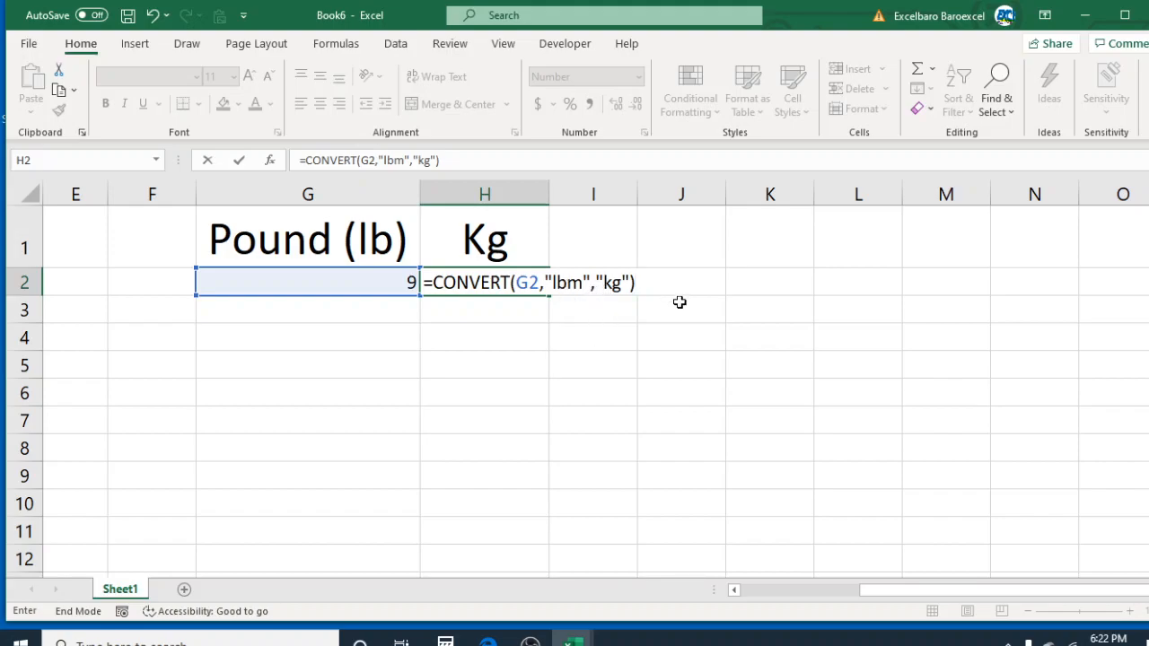
pyautogui.press('Return')
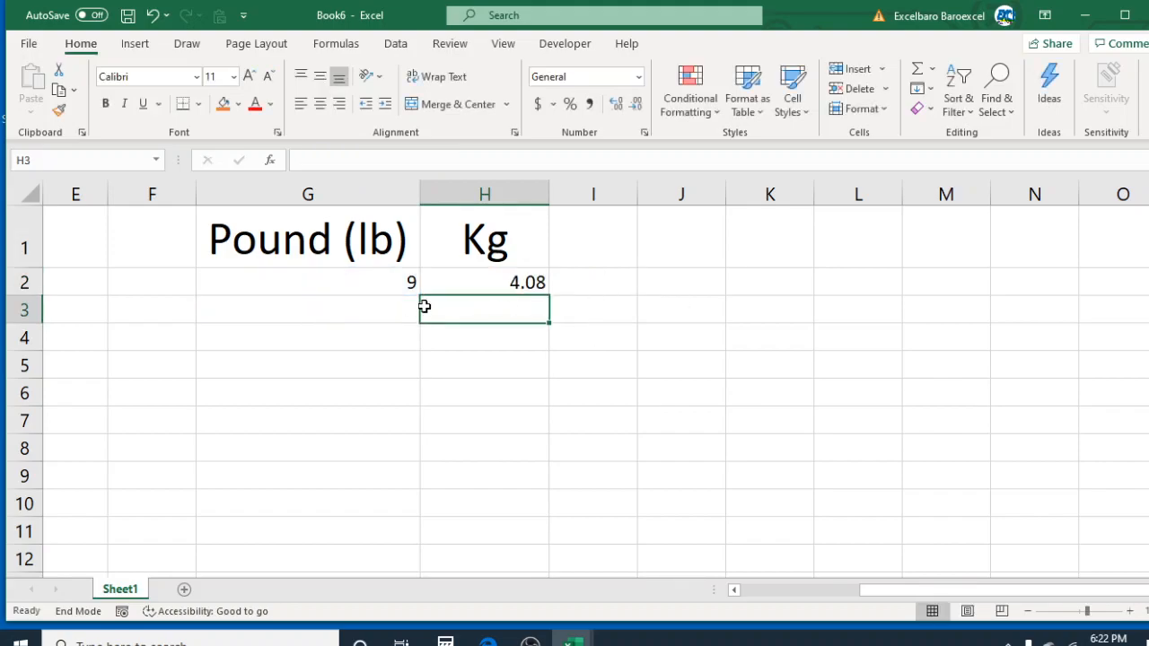
pyautogui.click(392, 285)
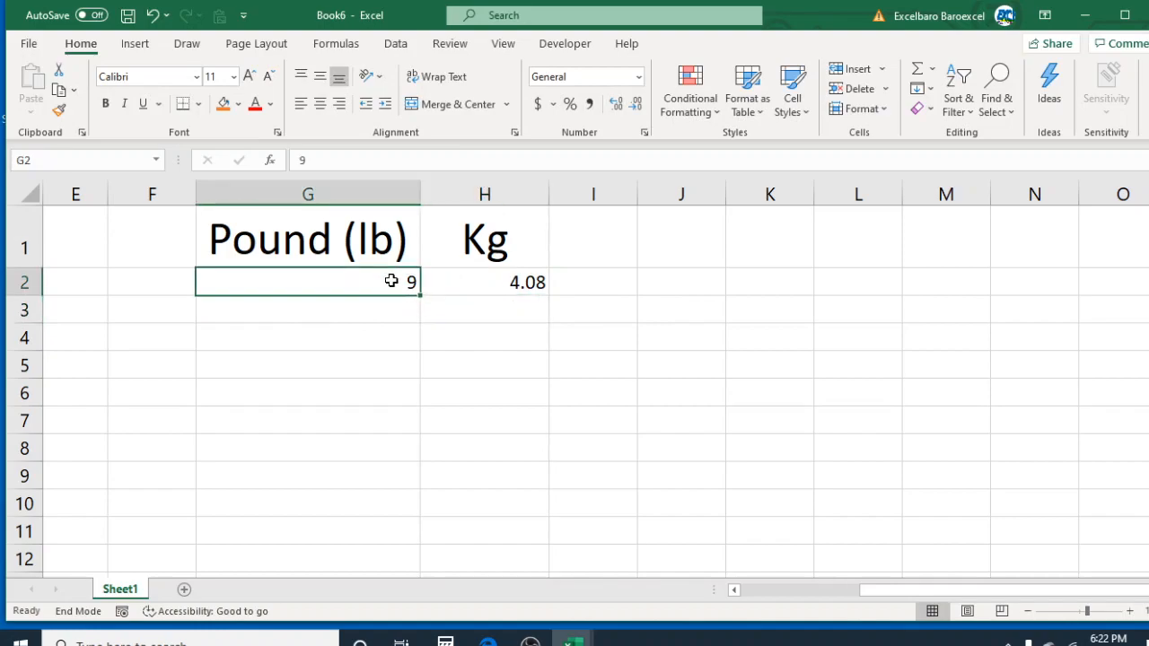
pyautogui.click(528, 283)
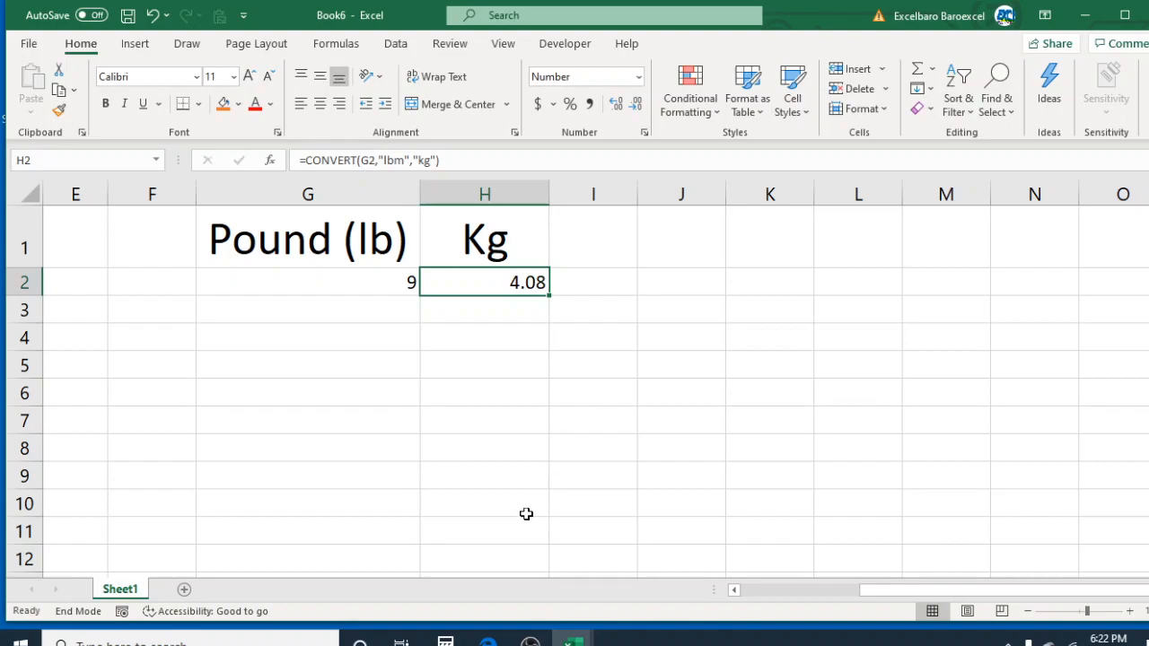
# Change the pounds value in cell G2 to 1
pyautogui.click(386, 282)
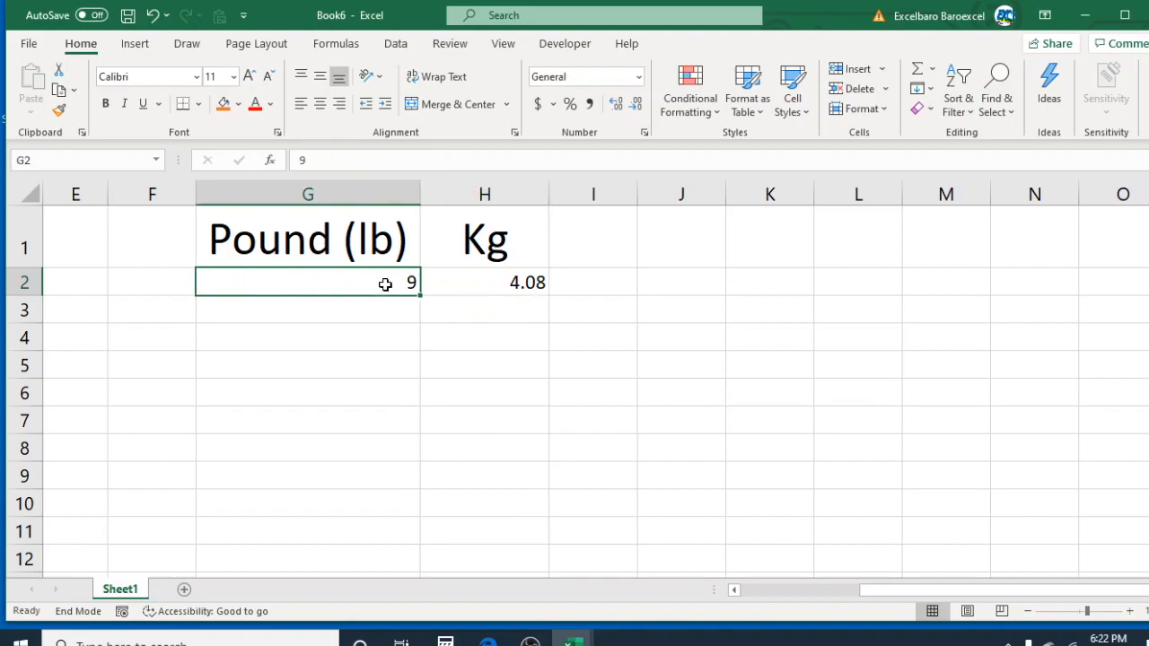
pyautogui.write('1')
pyautogui.press('Return')
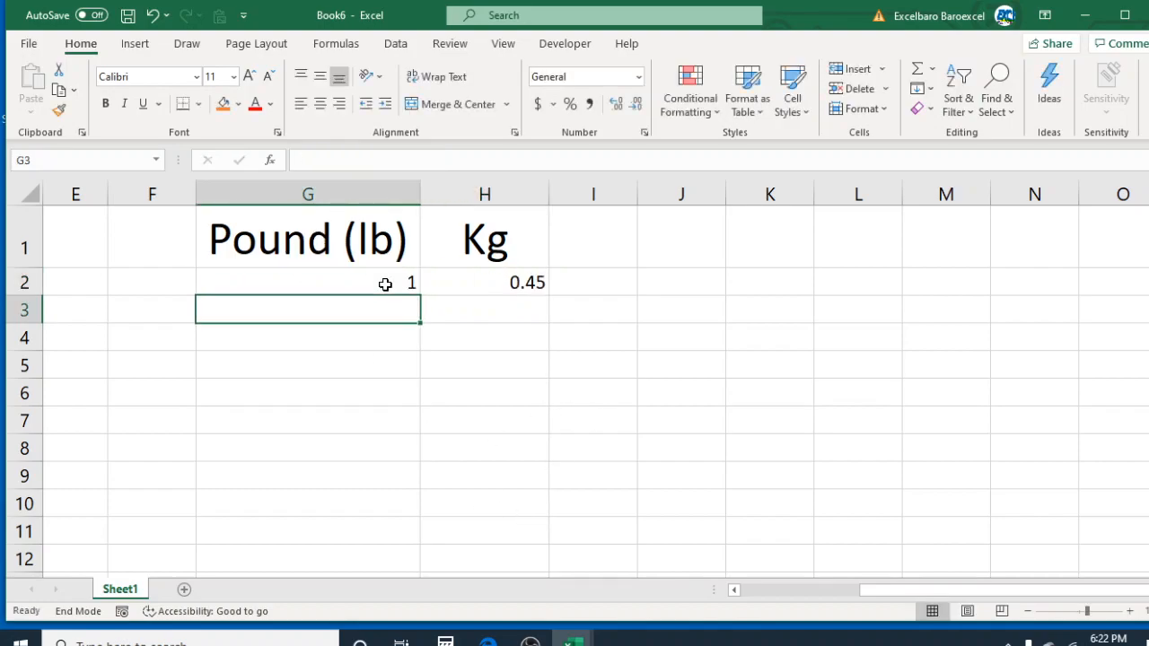
# Center the values in cells H2 and G2 horizontally under their headers
pyautogui.click(533, 283)
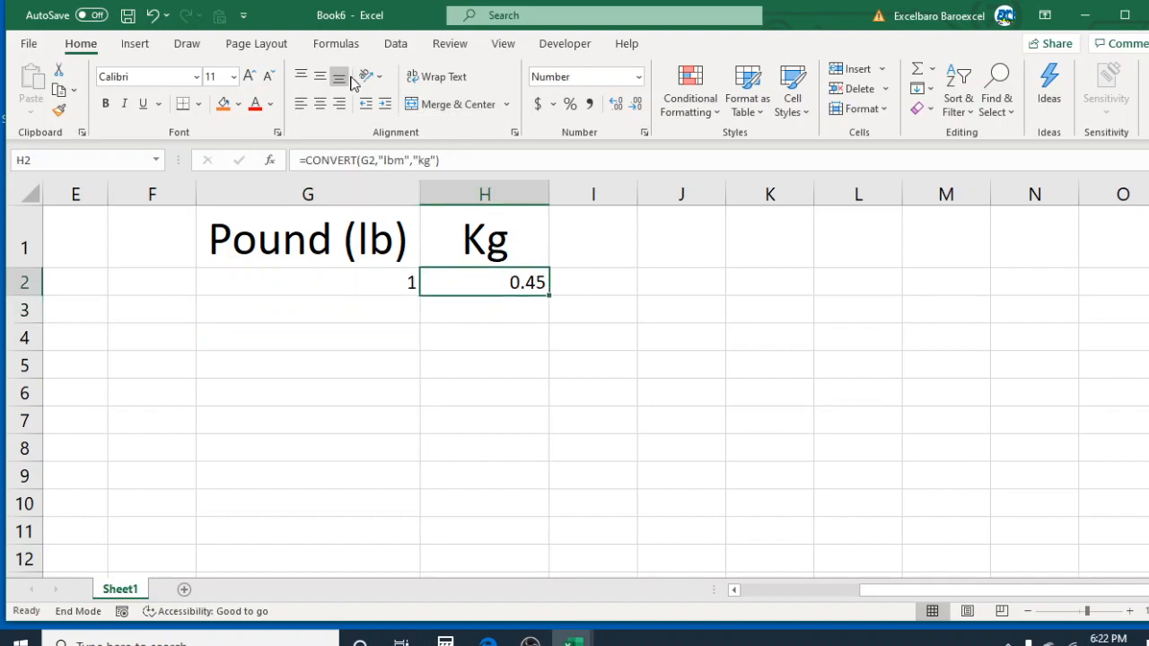
pyautogui.click(321, 104)
pyautogui.click(574, 404)
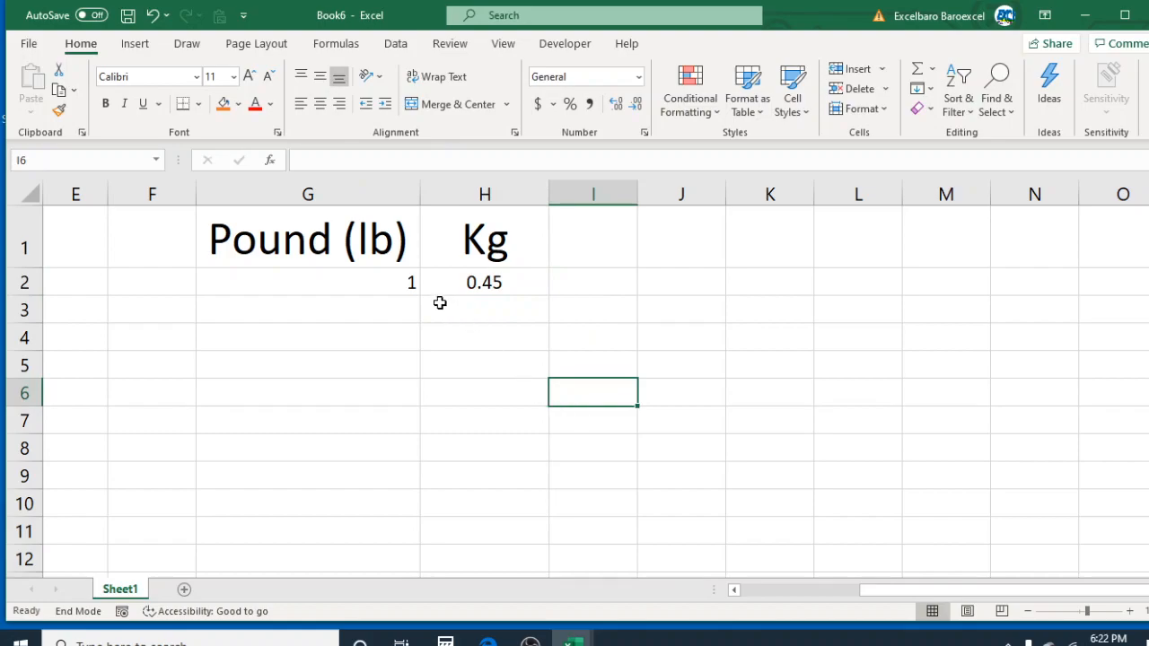
pyautogui.click(404, 284)
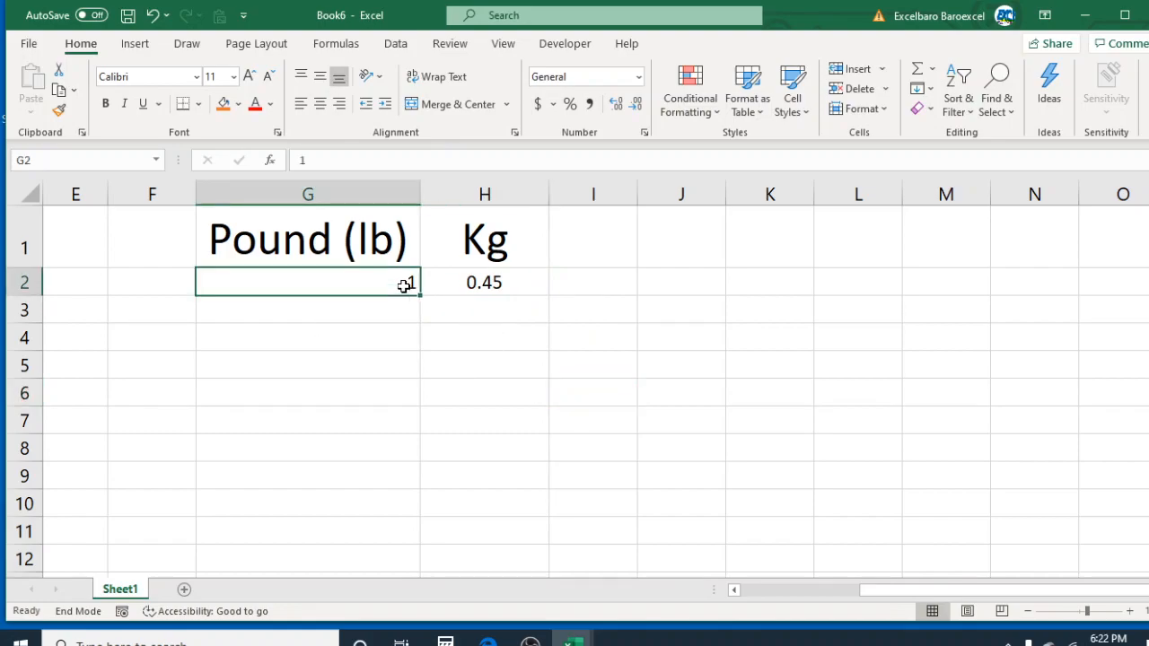
pyautogui.click(321, 104)
pyautogui.click(573, 503)
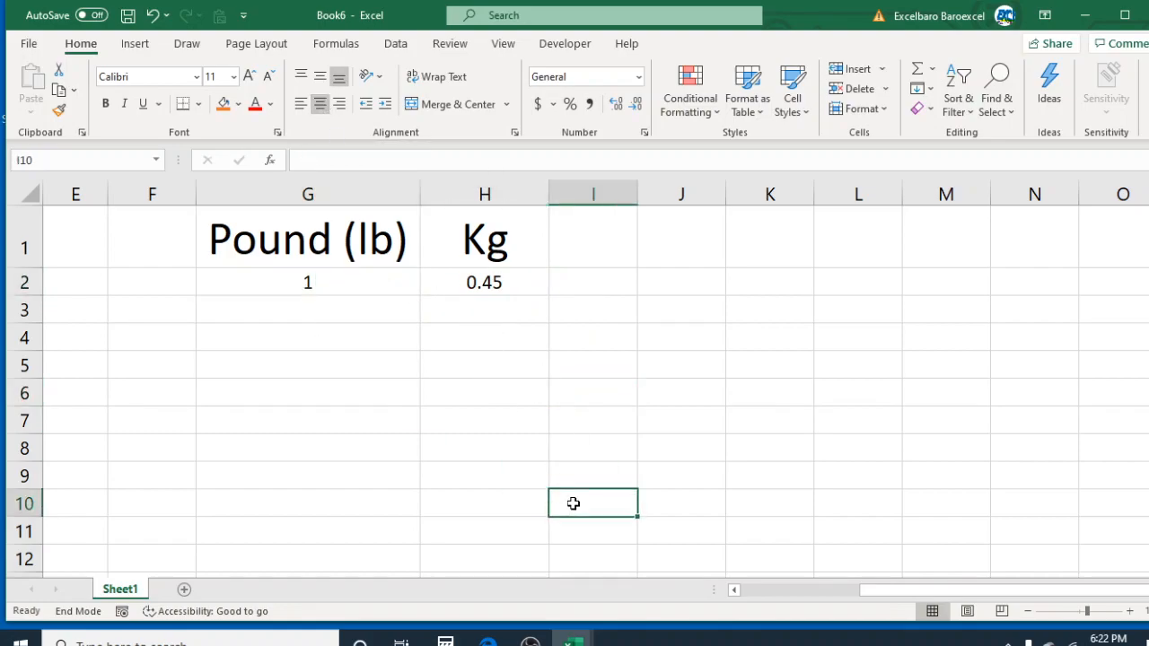
# Change the pounds value in cell G2 to 160
pyautogui.click(320, 284)
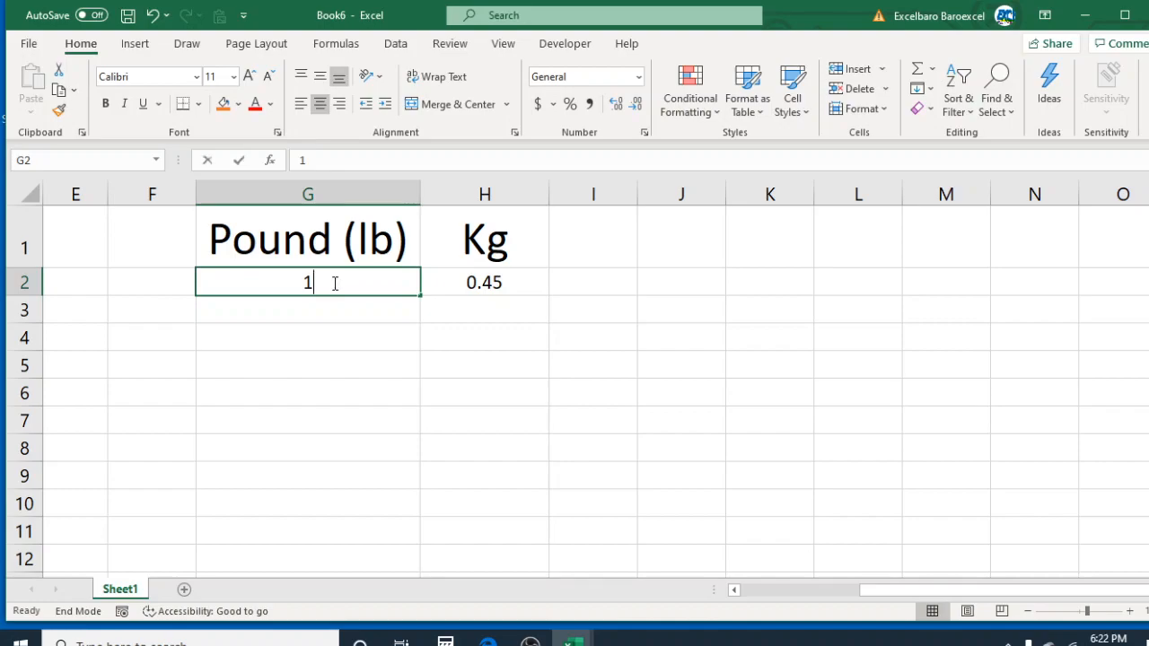
pyautogui.write('160')
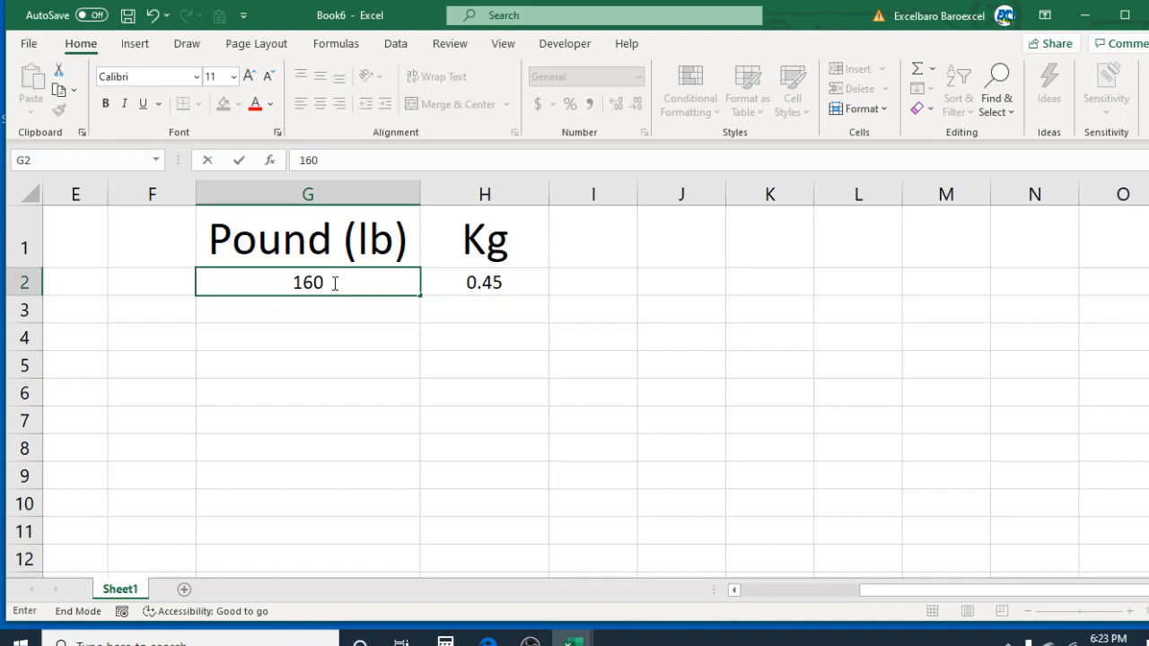
pyautogui.press('Return')
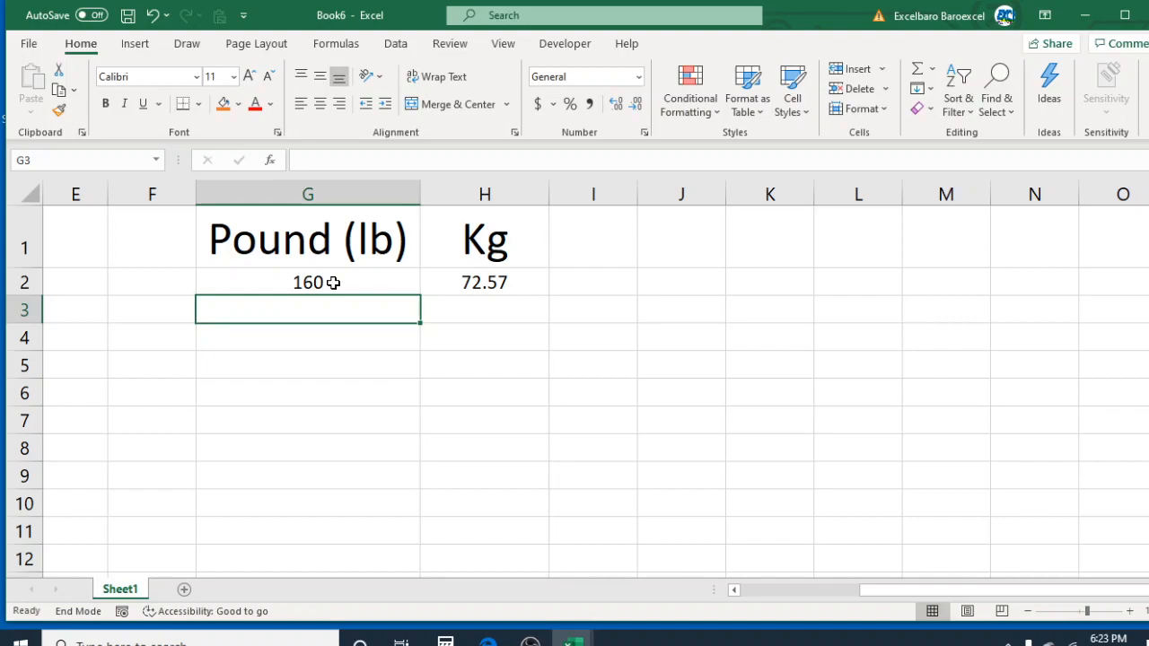
# Change the pounds value in cell G2 to 200
pyautogui.click(333, 283)
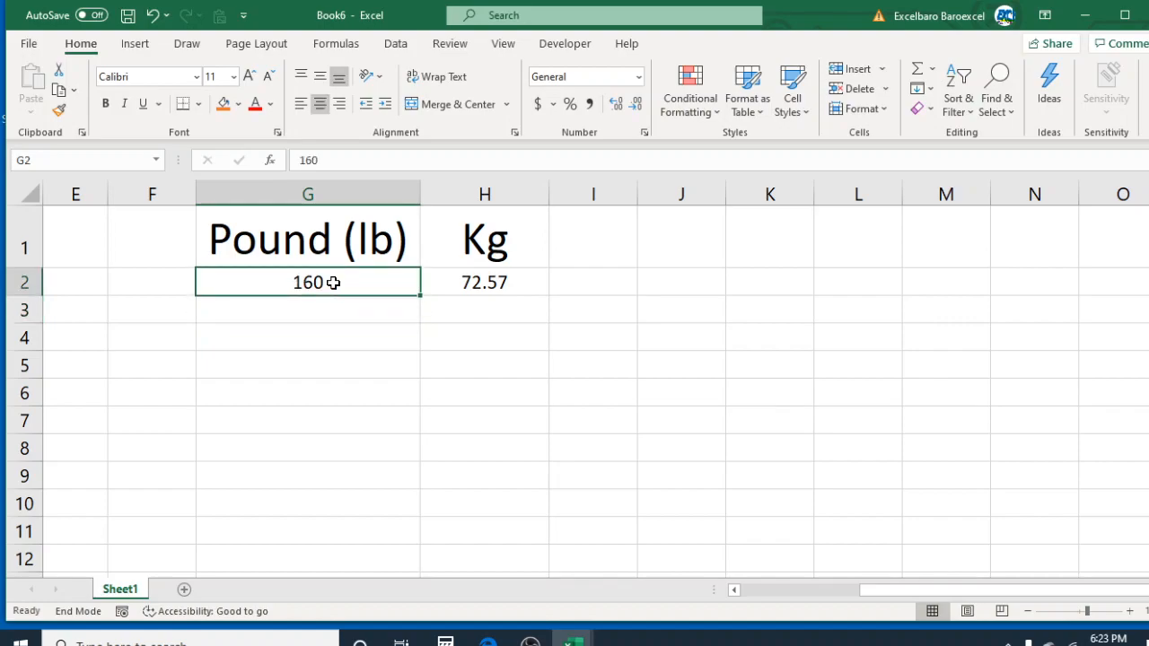
pyautogui.write('200')
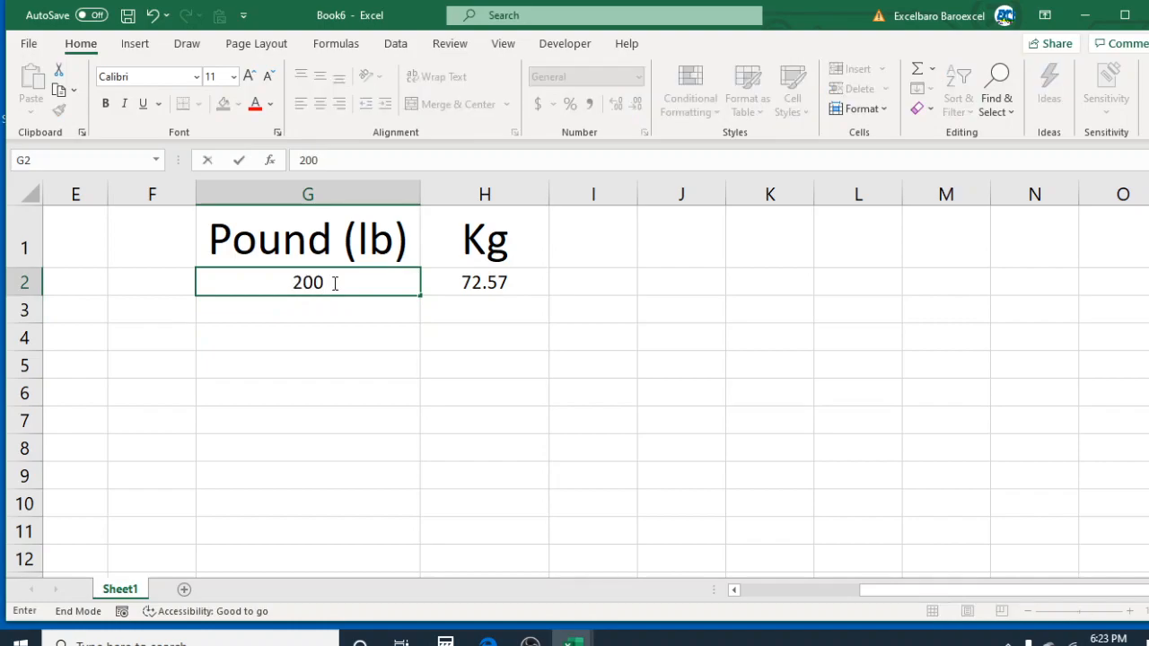
pyautogui.press('Return')
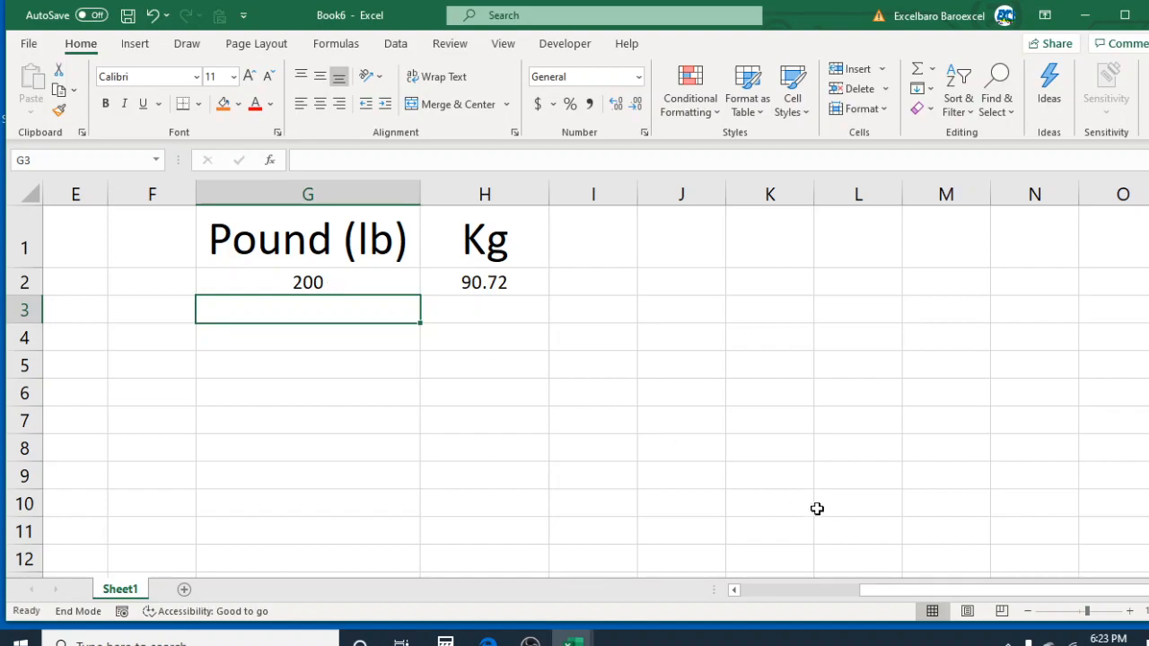
# Center the Gallons and Liter values in cells A2:B2 horizontally
pyautogui.moveTo(889, 591); pyautogui.dragTo(753, 602)
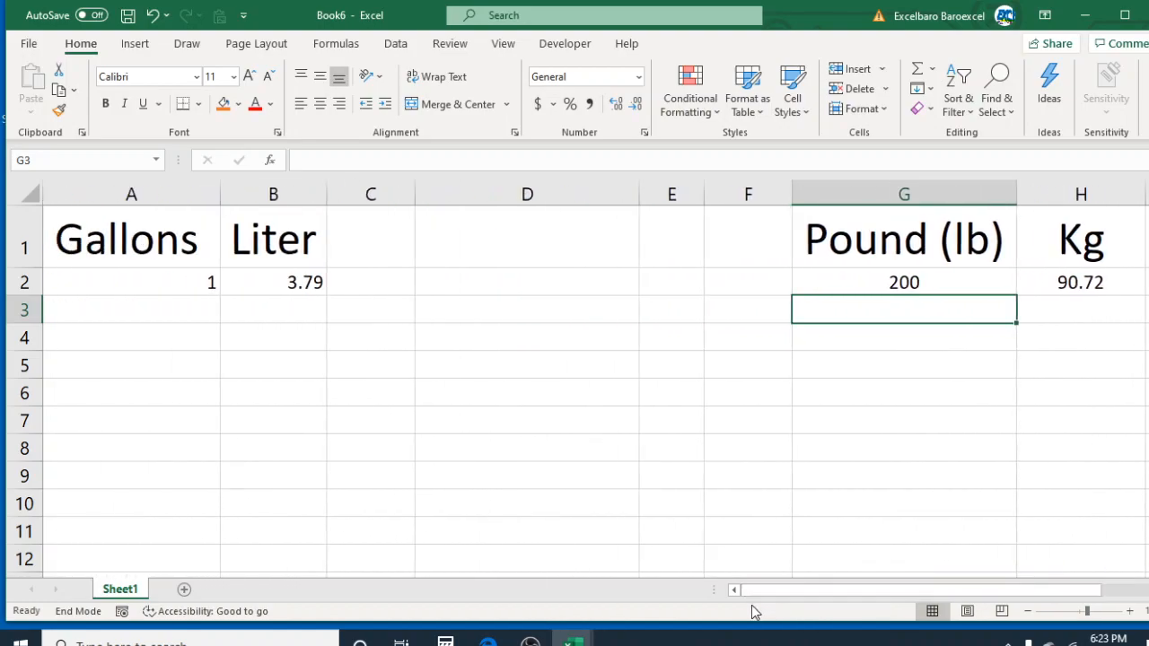
pyautogui.click(783, 399)
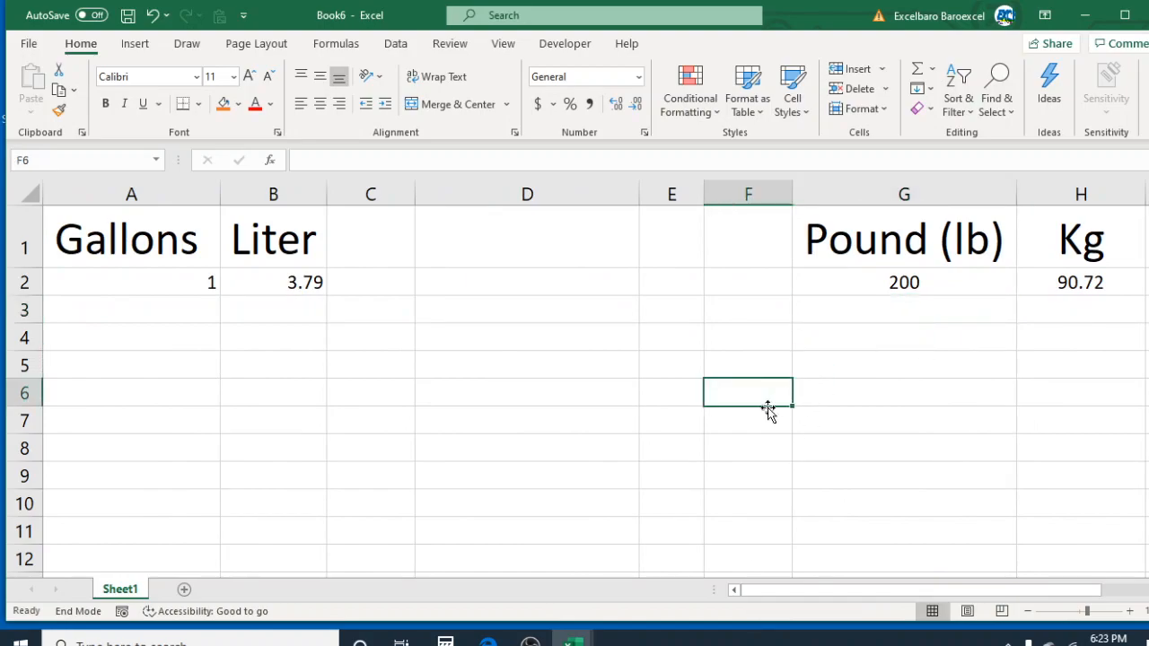
pyautogui.click(188, 282)
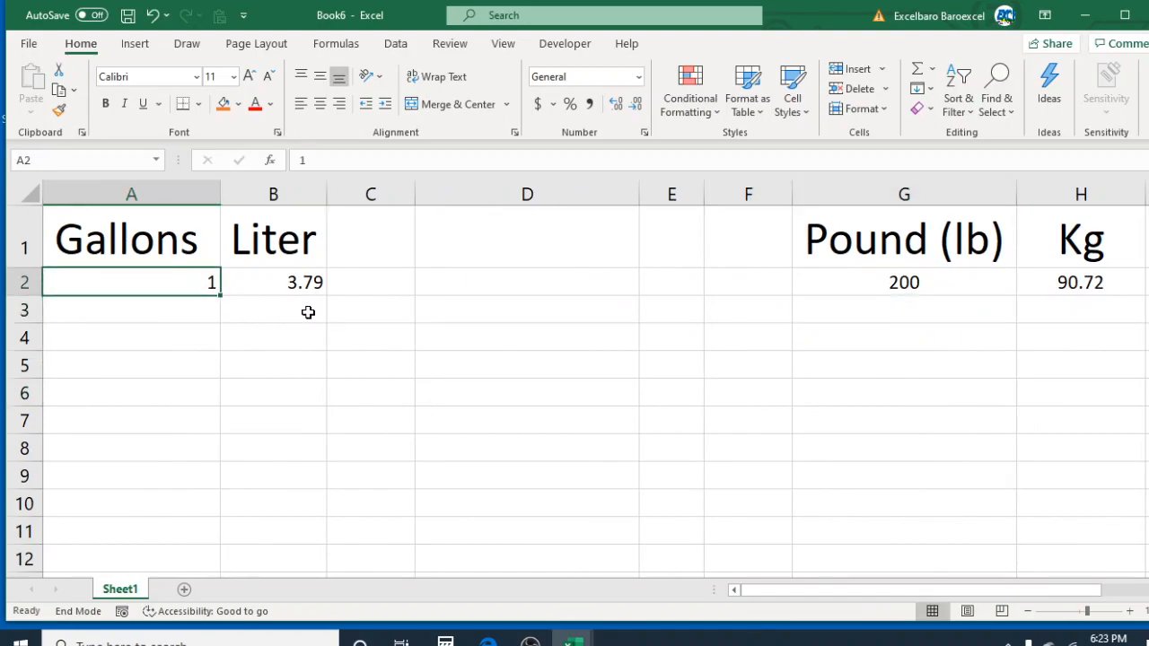
pyautogui.keyDown('shift'); pyautogui.click(308, 283); pyautogui.keyUp('shift')
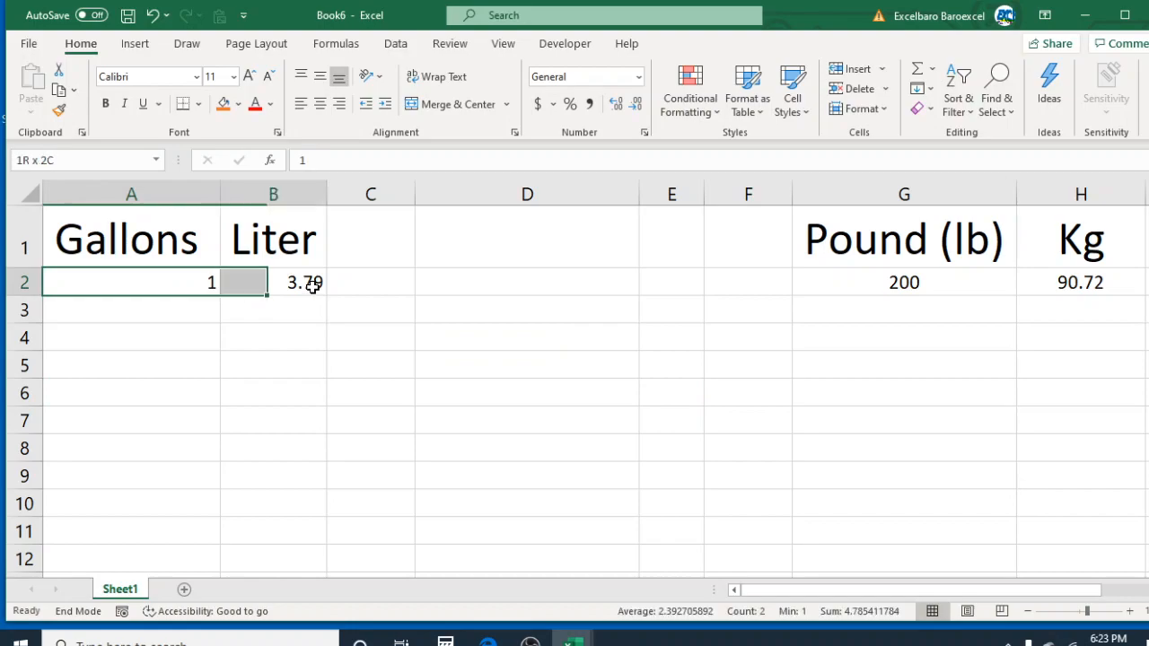
pyautogui.click(318, 105)
pyautogui.click(523, 417)
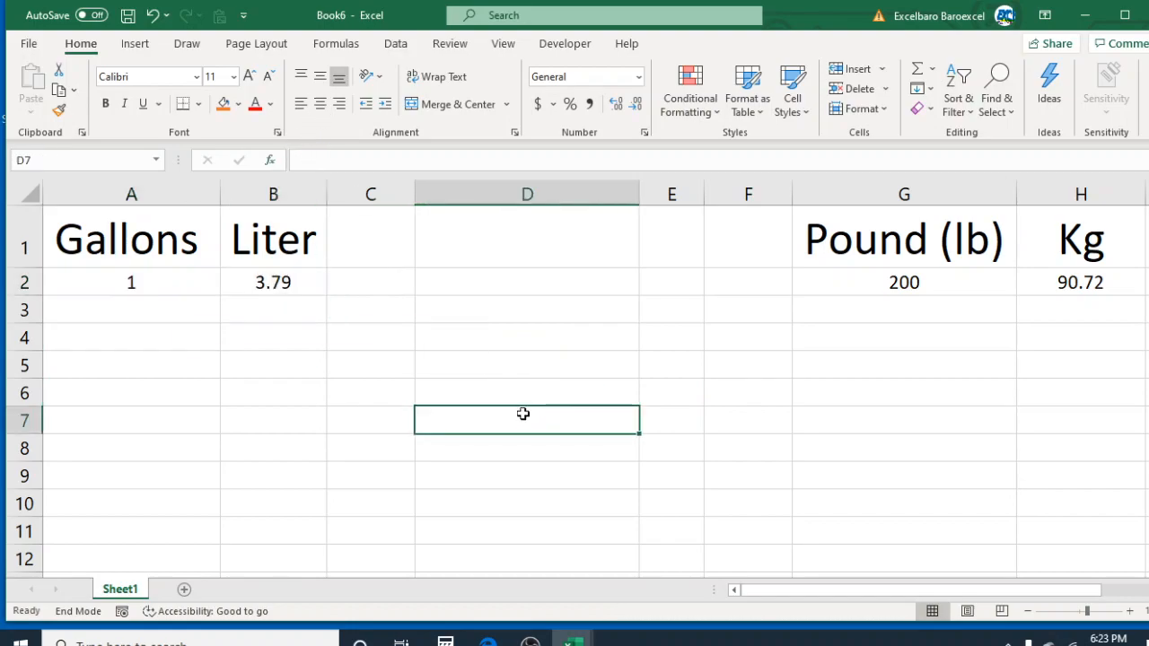
pyautogui.click(386, 335)
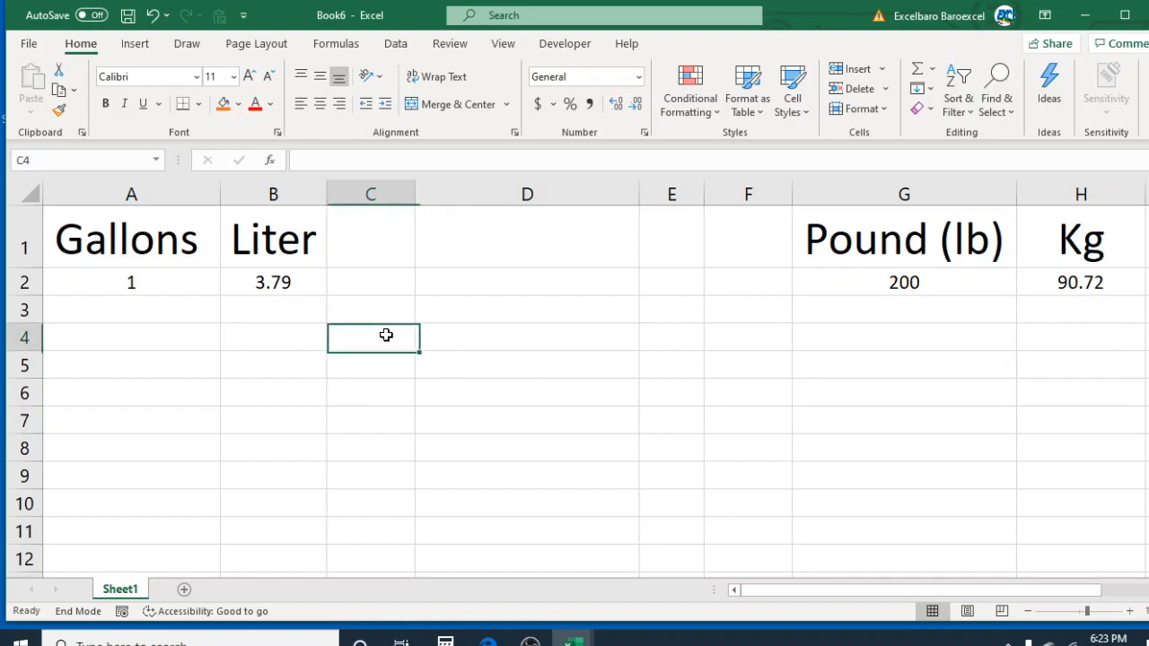
pyautogui.click(494, 337)
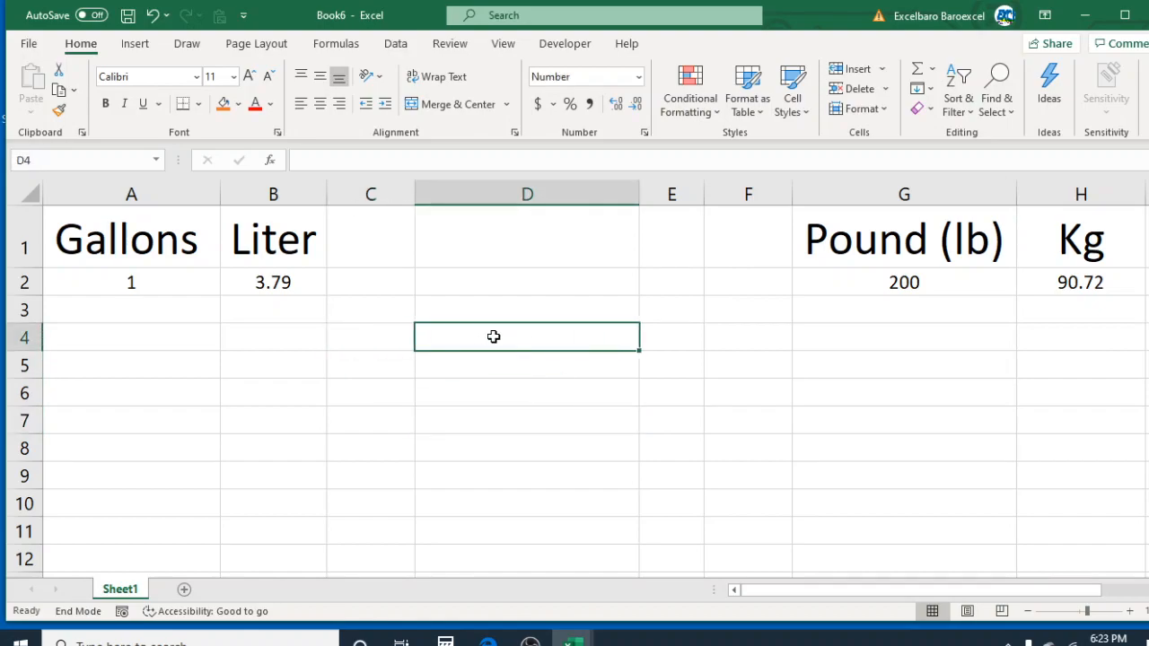
pyautogui.click(365, 396)
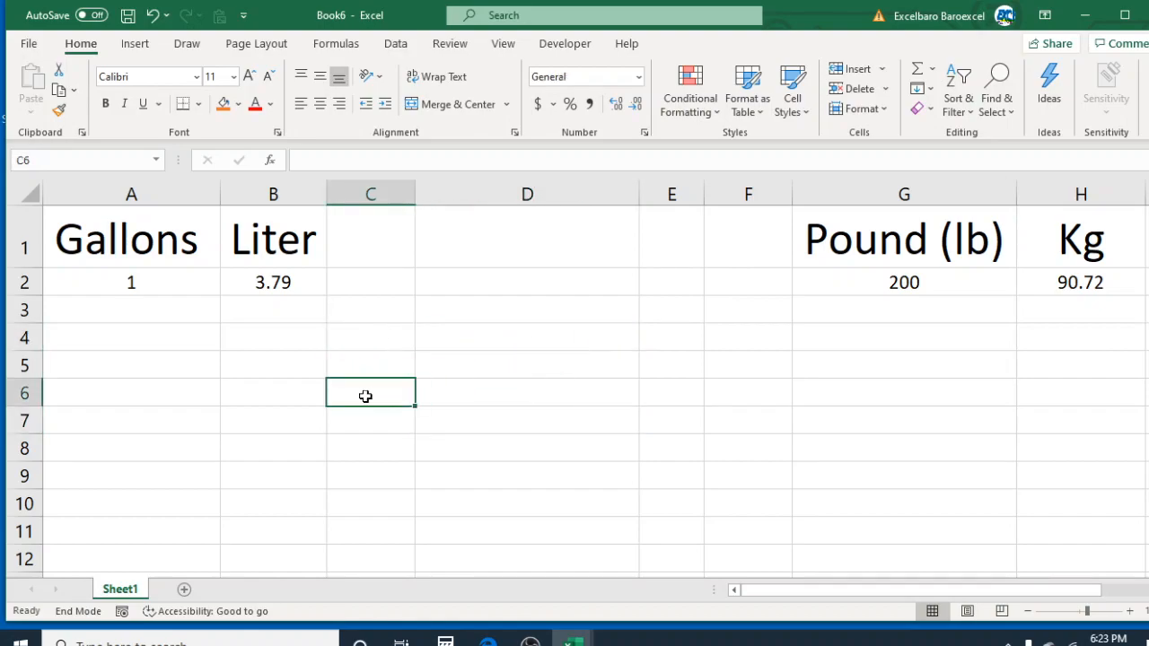
pyautogui.click(549, 393)
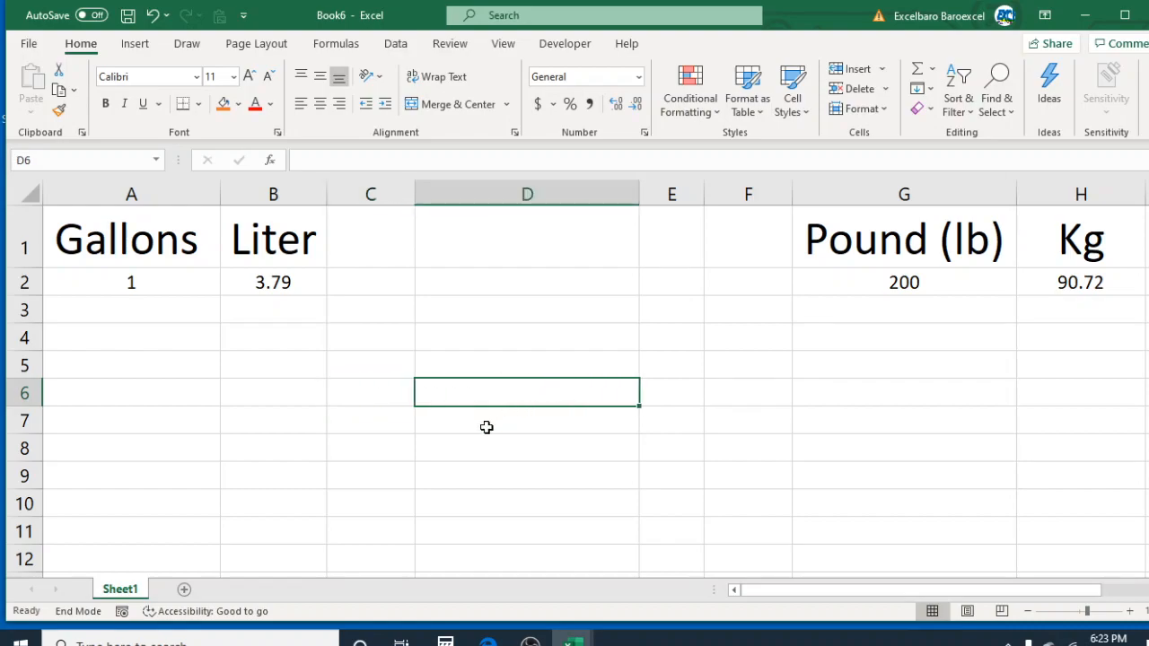
pyautogui.click(378, 440)
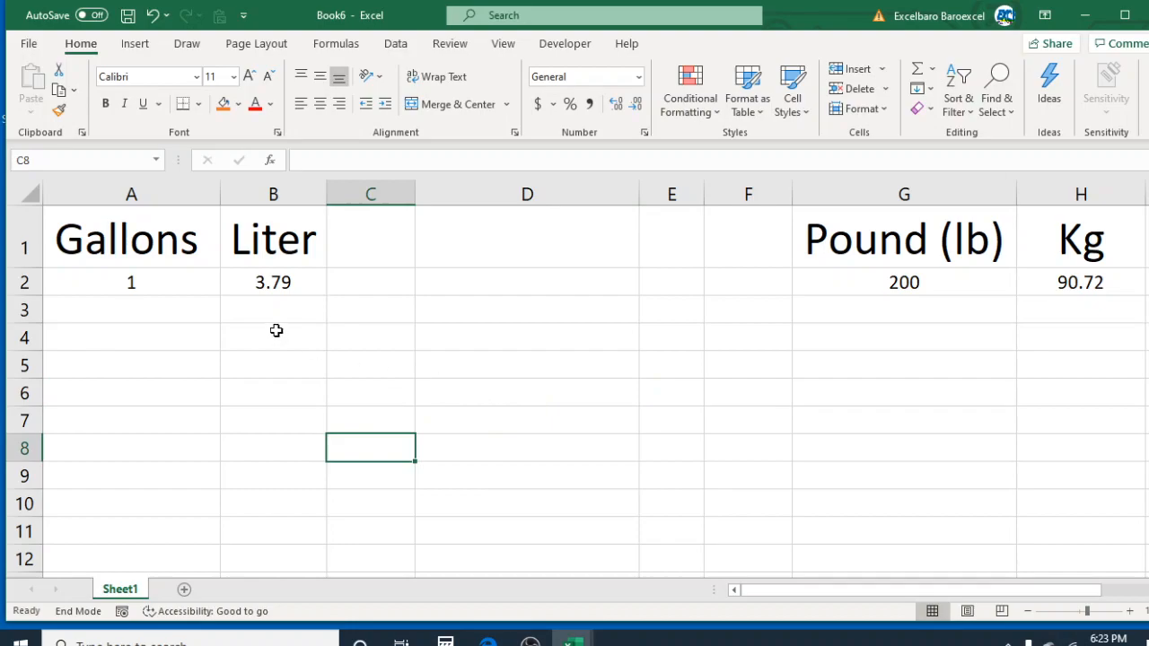
pyautogui.click(304, 328)
pyautogui.click(584, 348)
pyautogui.click(618, 442)
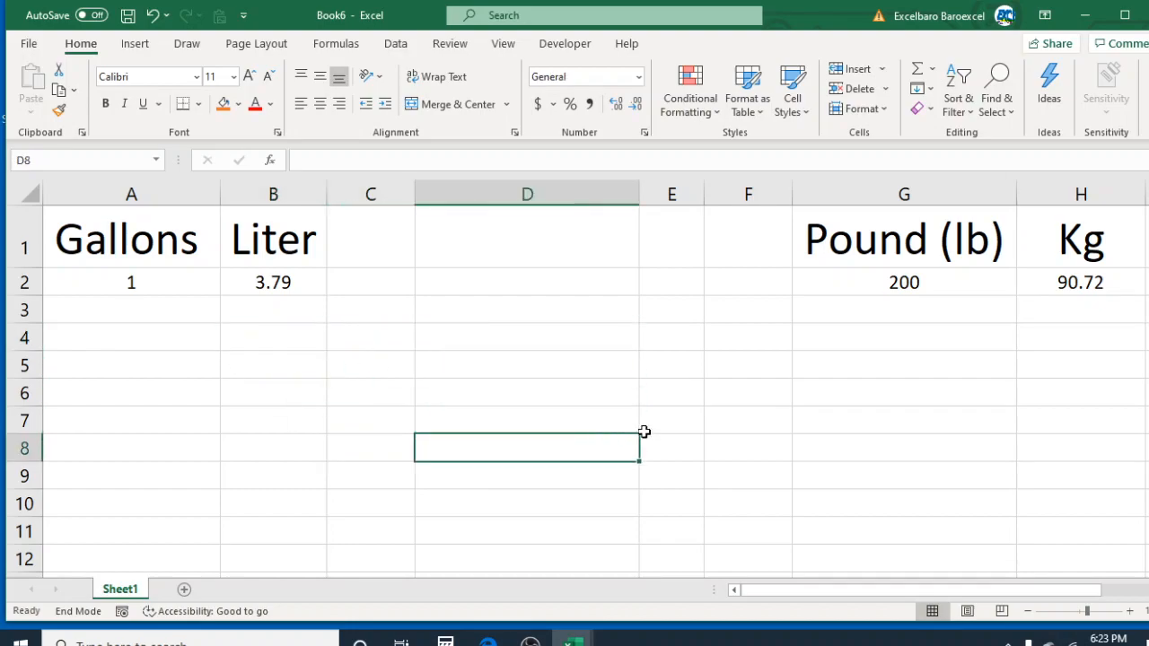
pyautogui.click(768, 426)
pyautogui.click(942, 398)
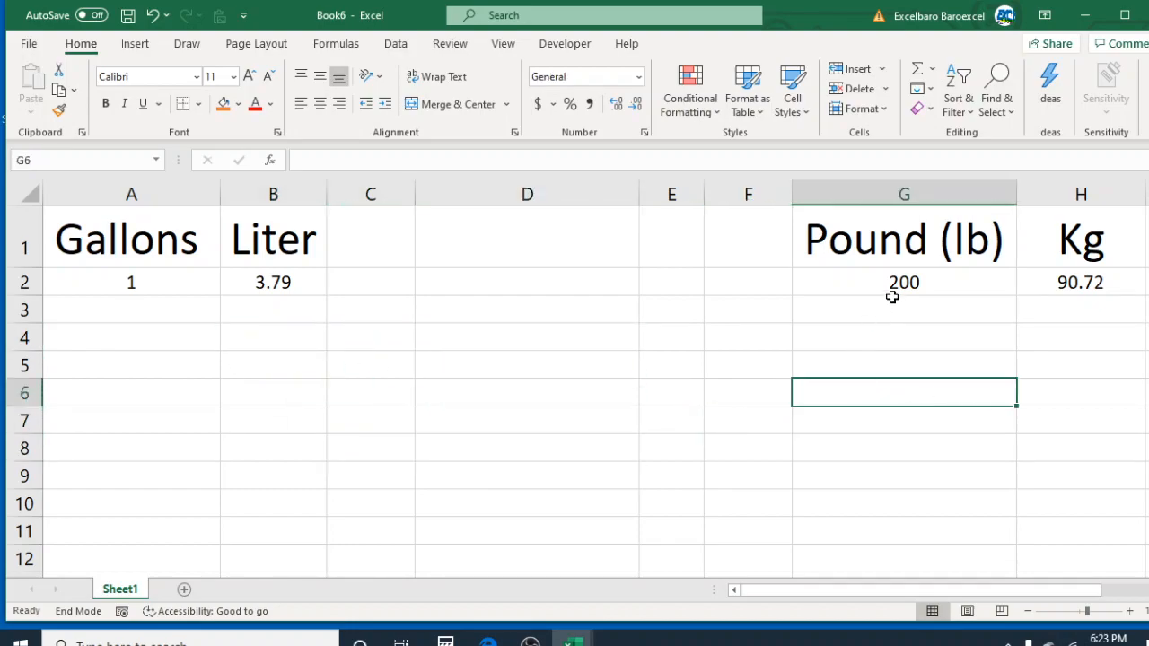
pyautogui.click(436, 464)
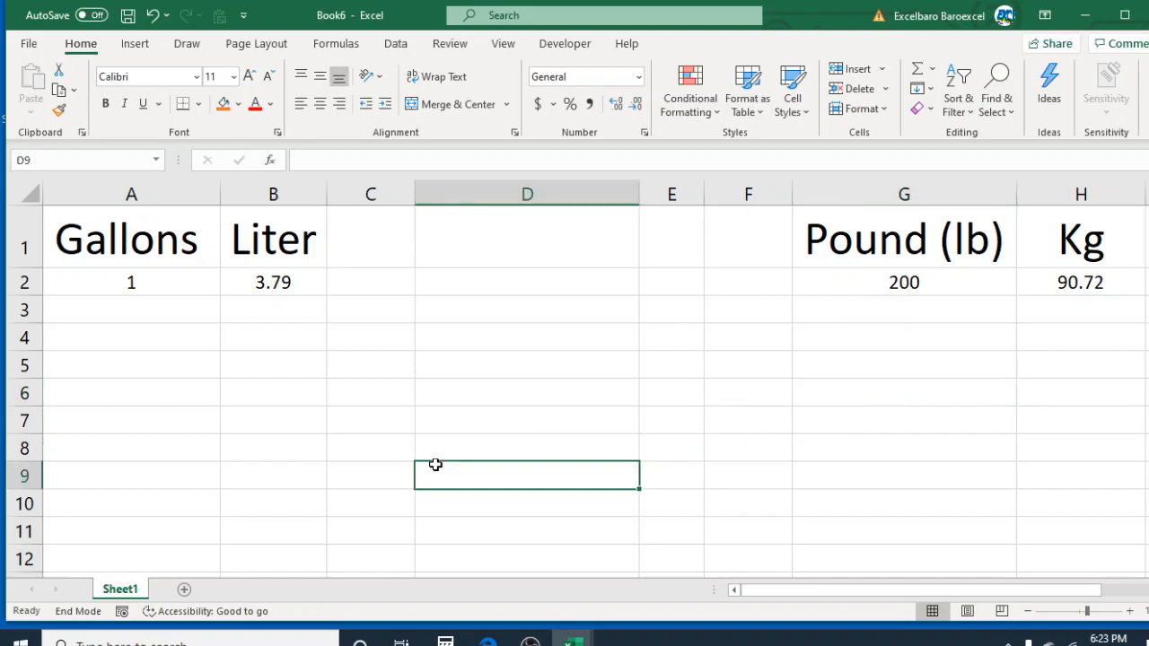
pyautogui.click(255, 421)
# Examine the arguments of the gallons-to-liters CONVERT formula in cell B2, leaving it as it is
pyautogui.click(270, 287)
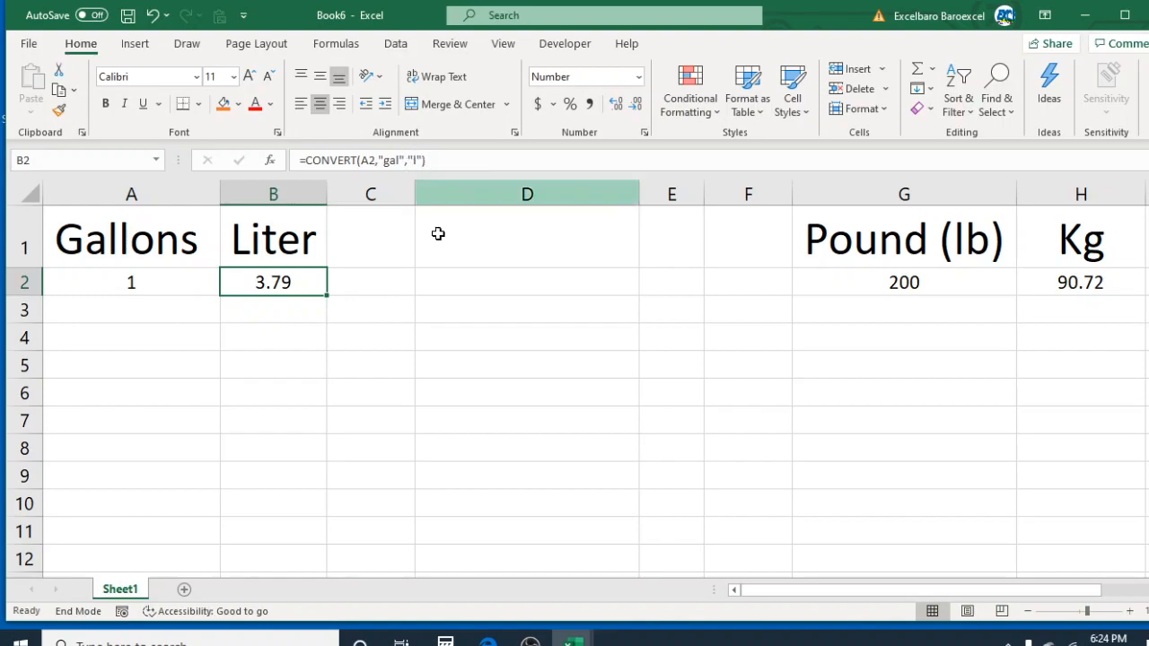
pyautogui.click(351, 366)
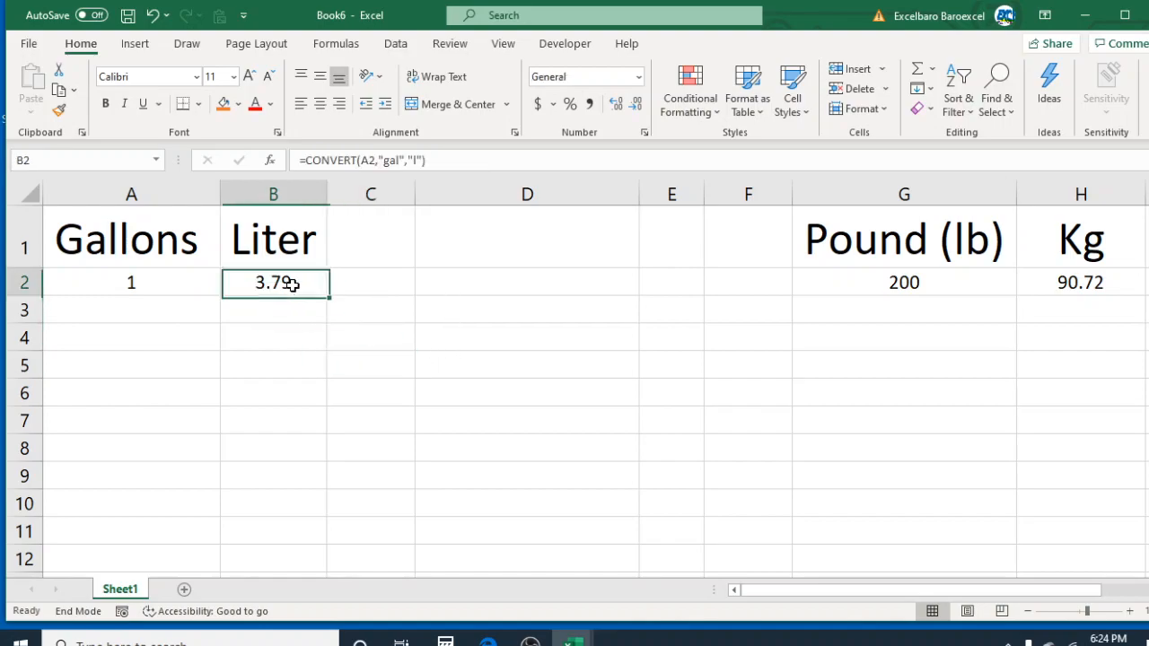
pyautogui.doubleClick(293, 285)
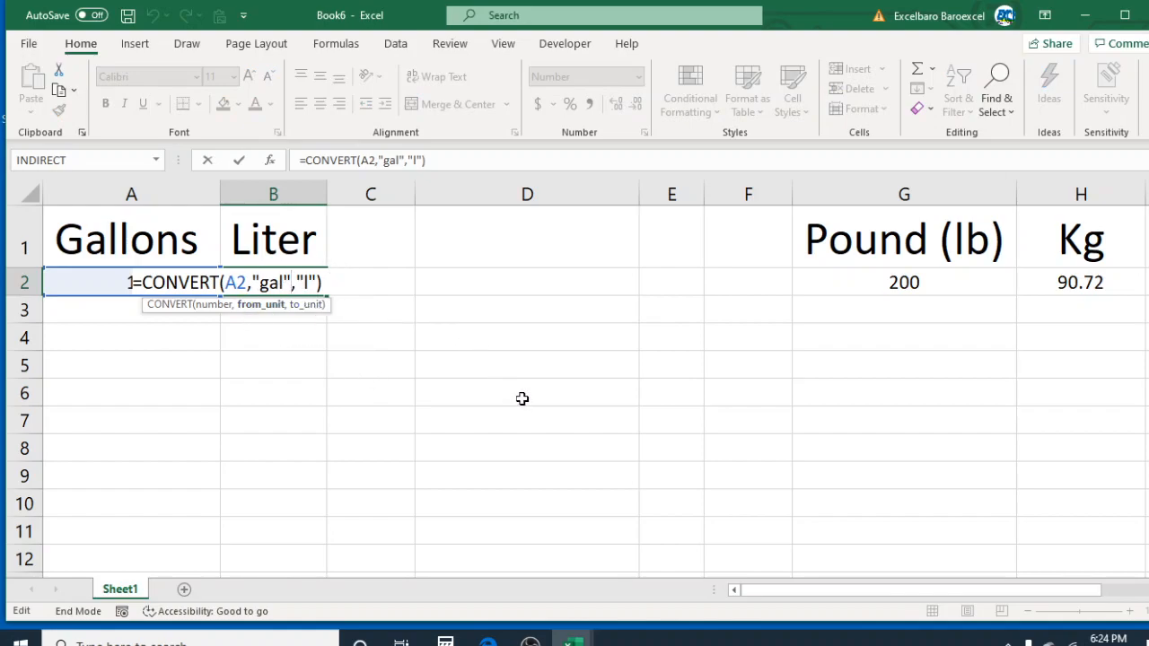
pyautogui.hotkey('ctrl', 'Return')
pyautogui.click(583, 429)
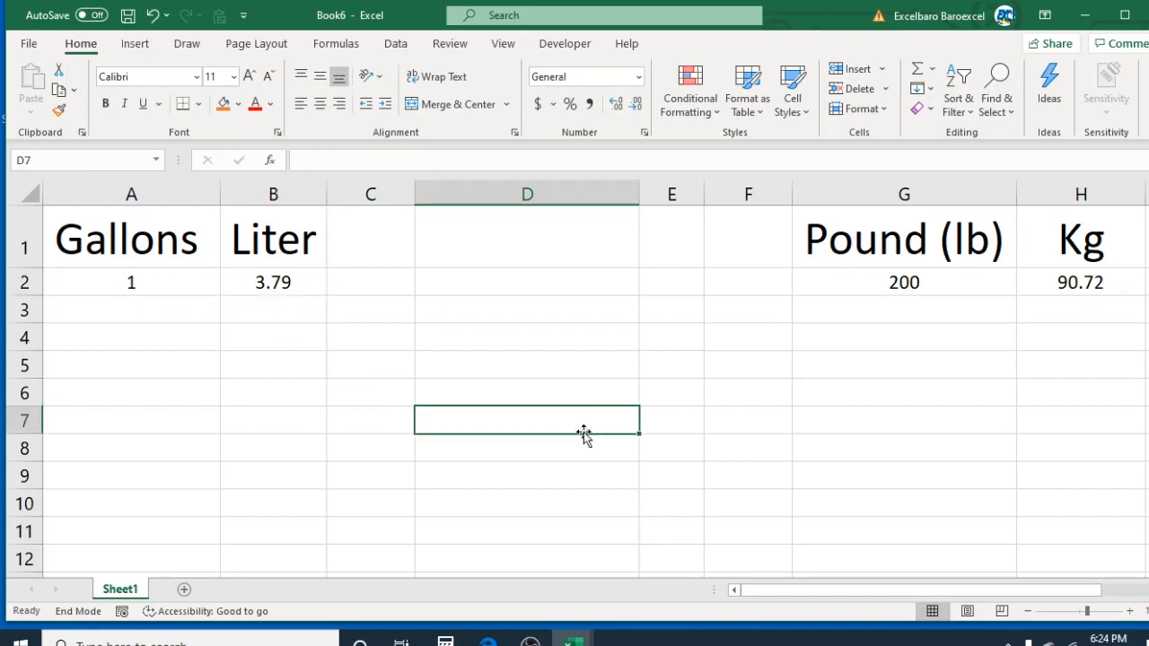
pyautogui.click(1001, 365)
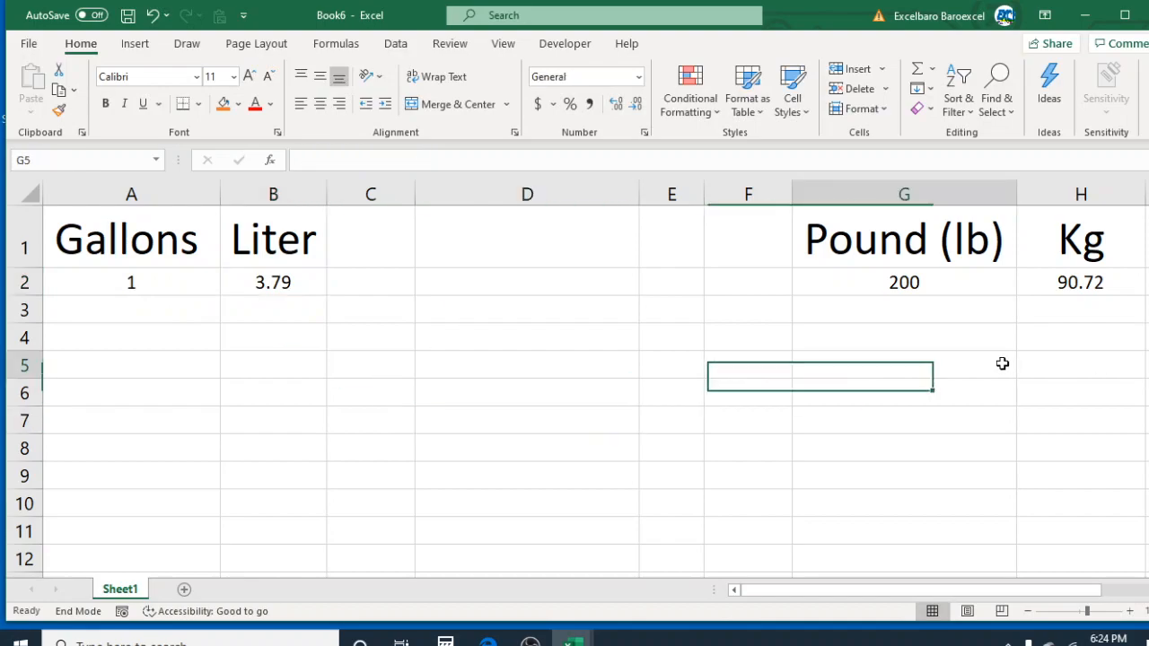
pyautogui.click(368, 398)
pyautogui.click(211, 360)
pyautogui.click(463, 412)
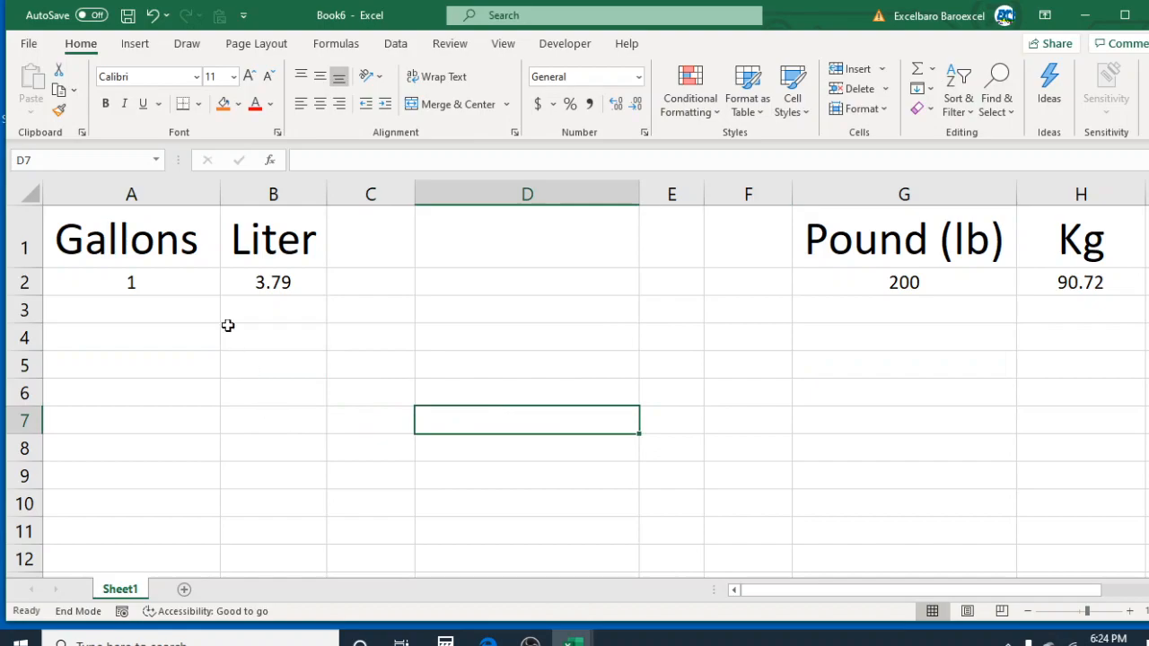
# Review the CONVERT formulas in cells B2 and H2, along with the pounds value in G2
pyautogui.click(284, 274)
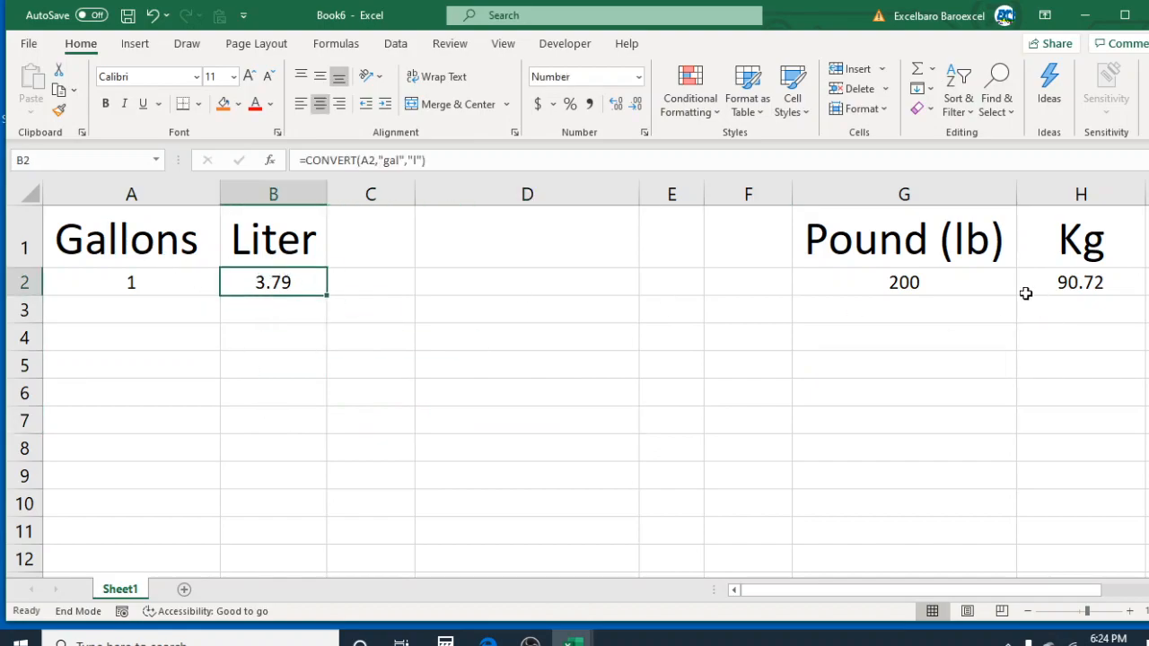
pyautogui.click(976, 277)
pyautogui.click(1090, 276)
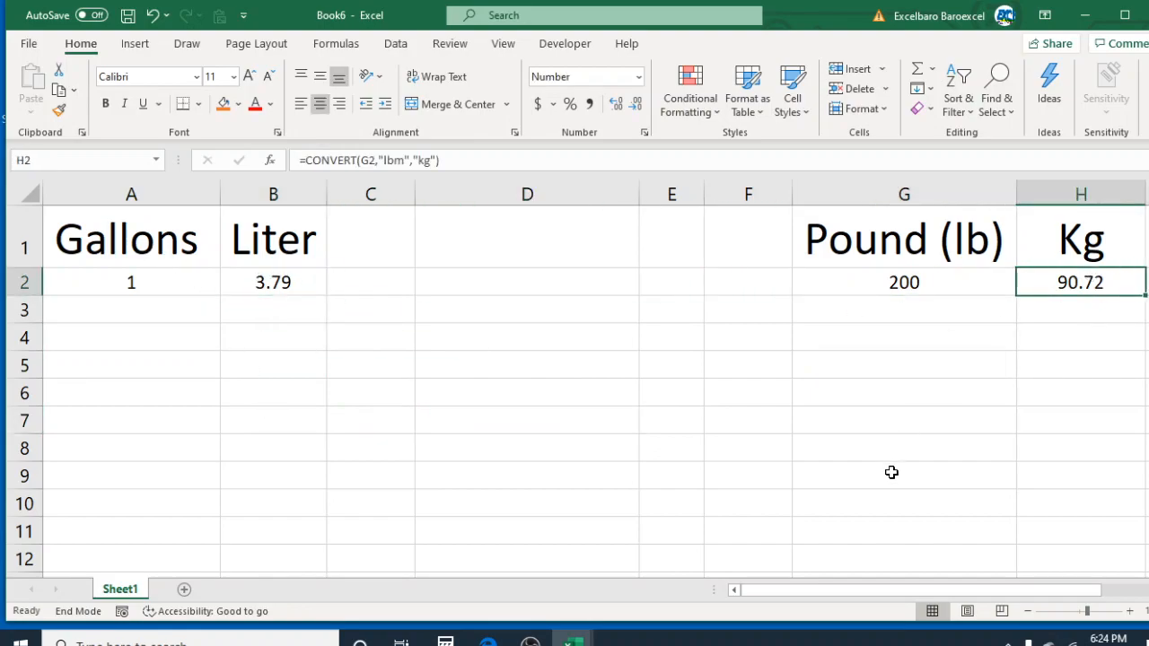